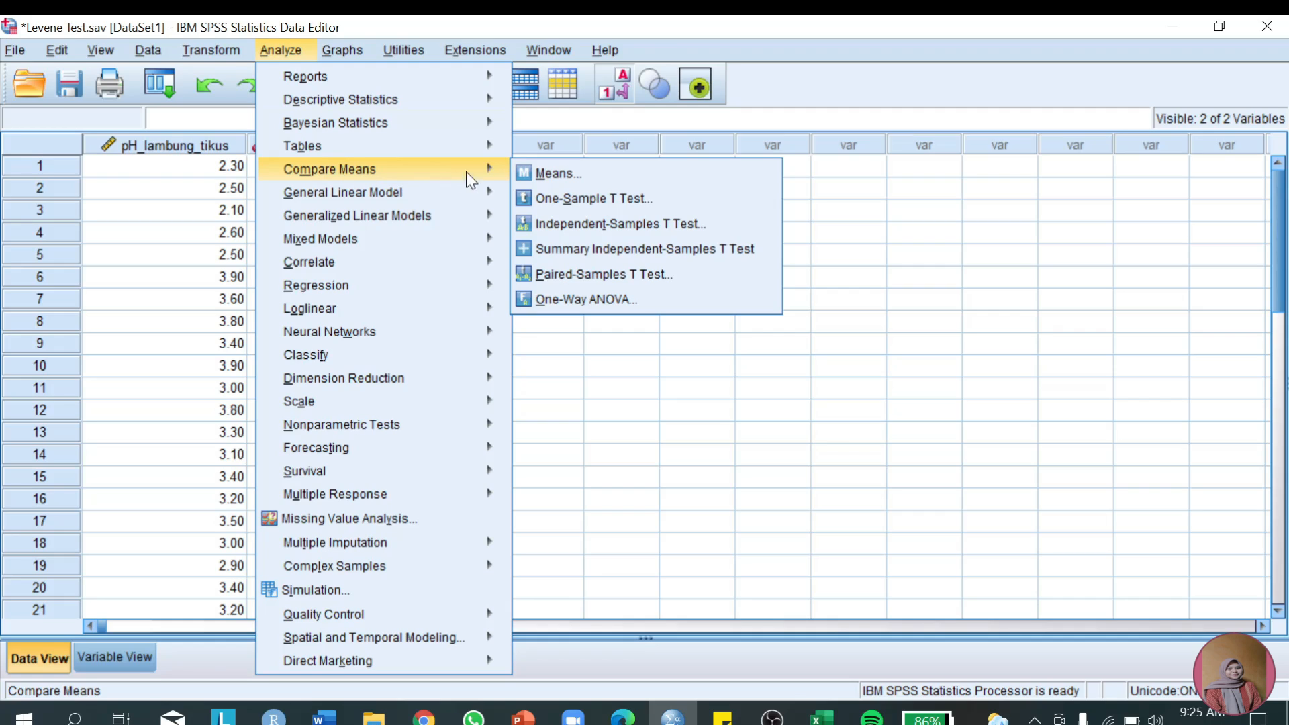
- Set up a One-Way ANOVA with pH_lambung_tikus as the dependent variable and Kelompok_uji as the factor
left_click(565, 300)
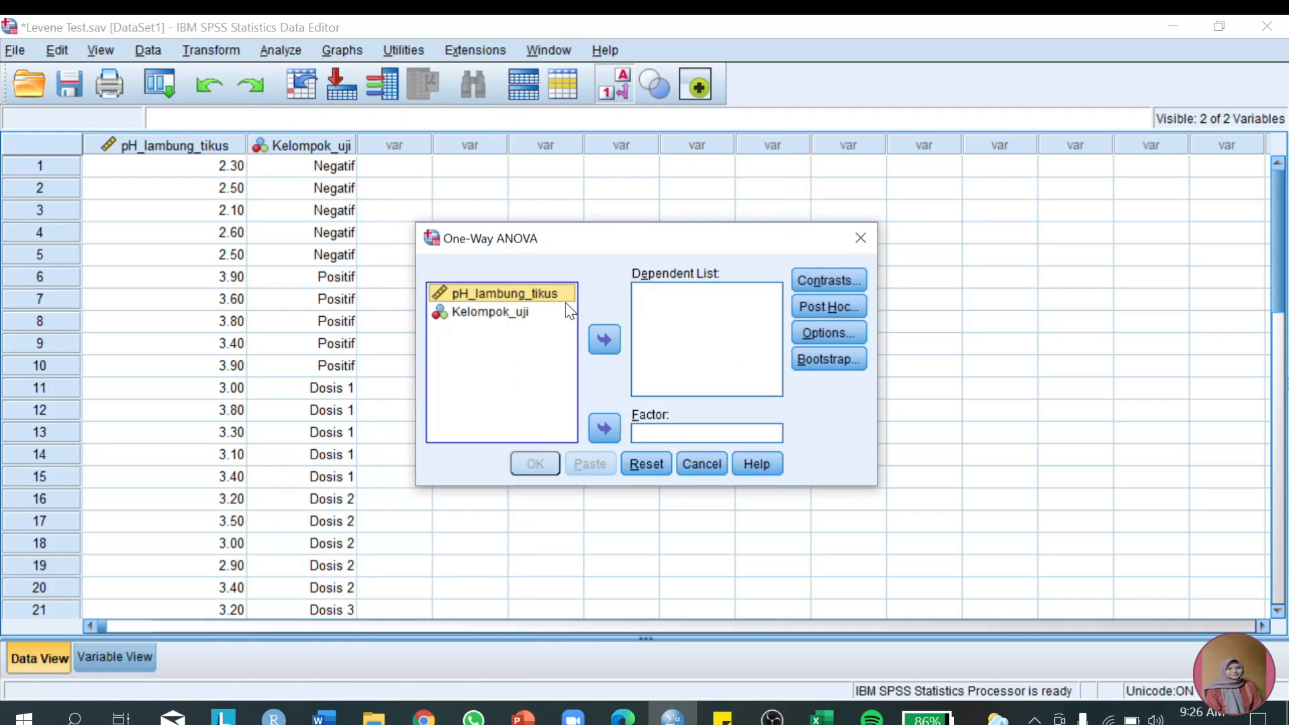
left_click(607, 341)
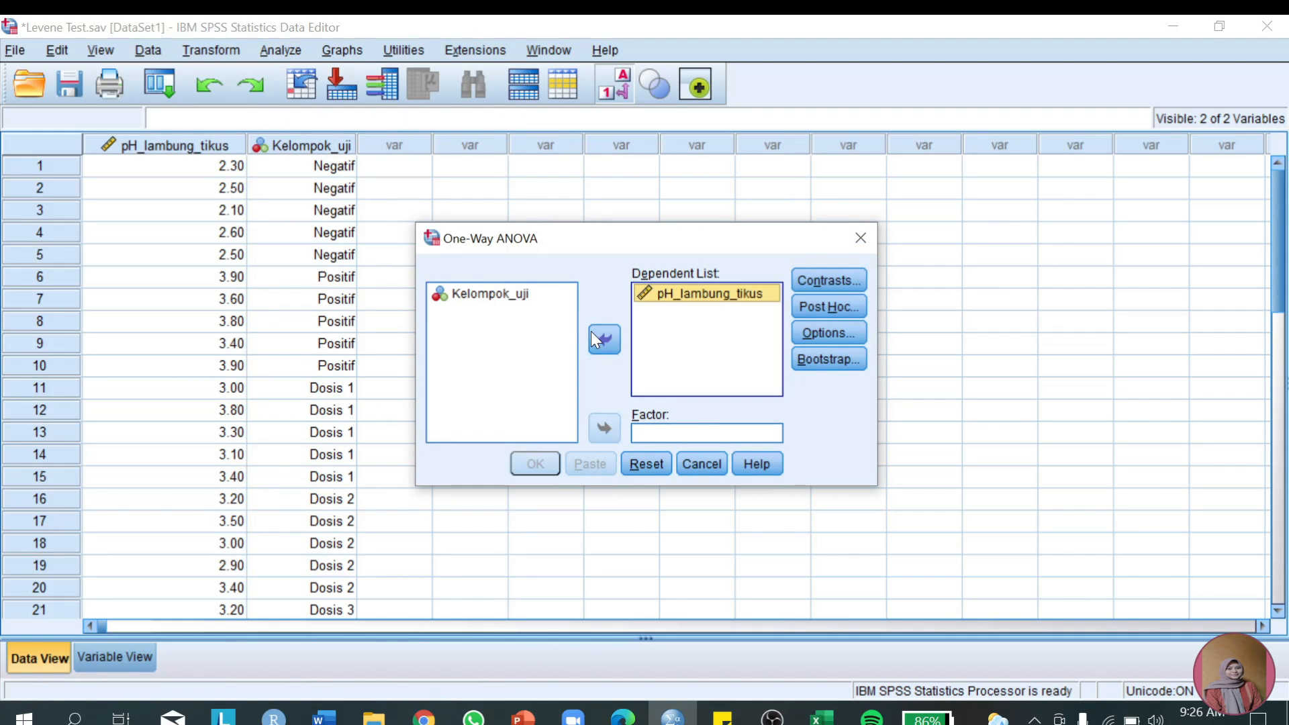
left_click(567, 303)
left_click(614, 425)
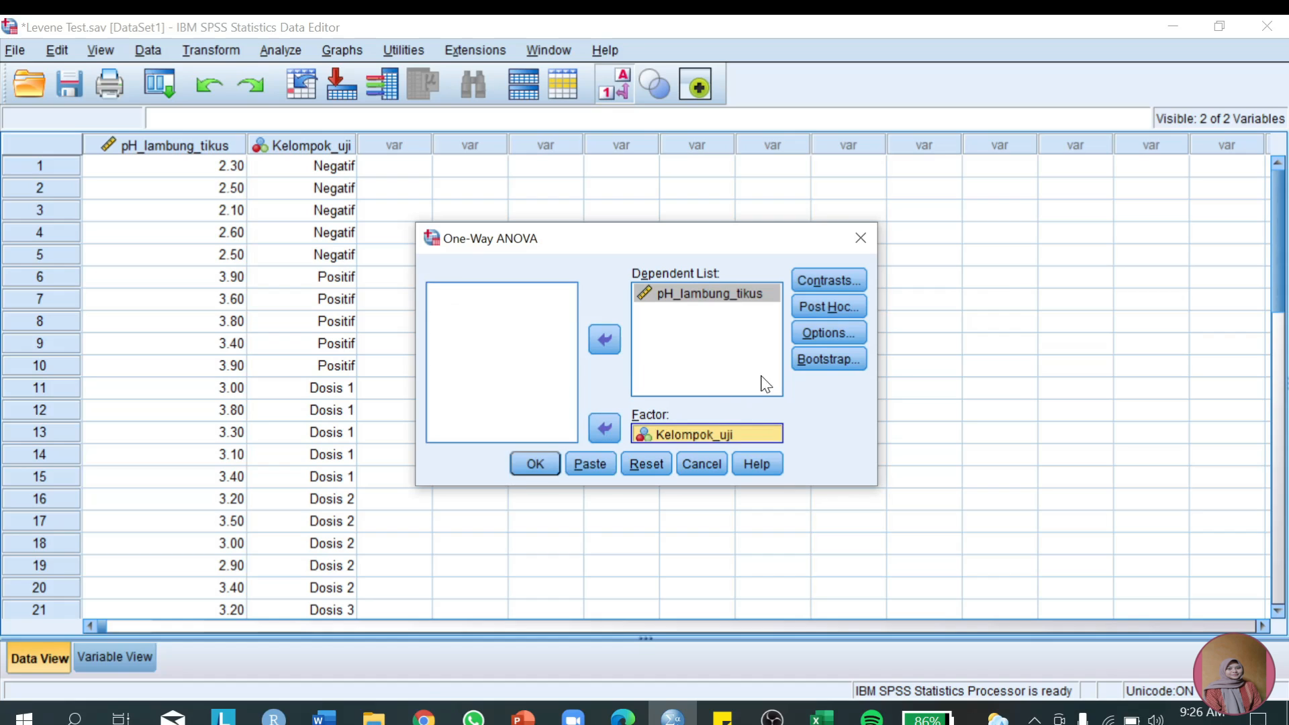
- Include the homogeneity of variance test in the ANOVA statistics and run the analysis
left_click(844, 335)
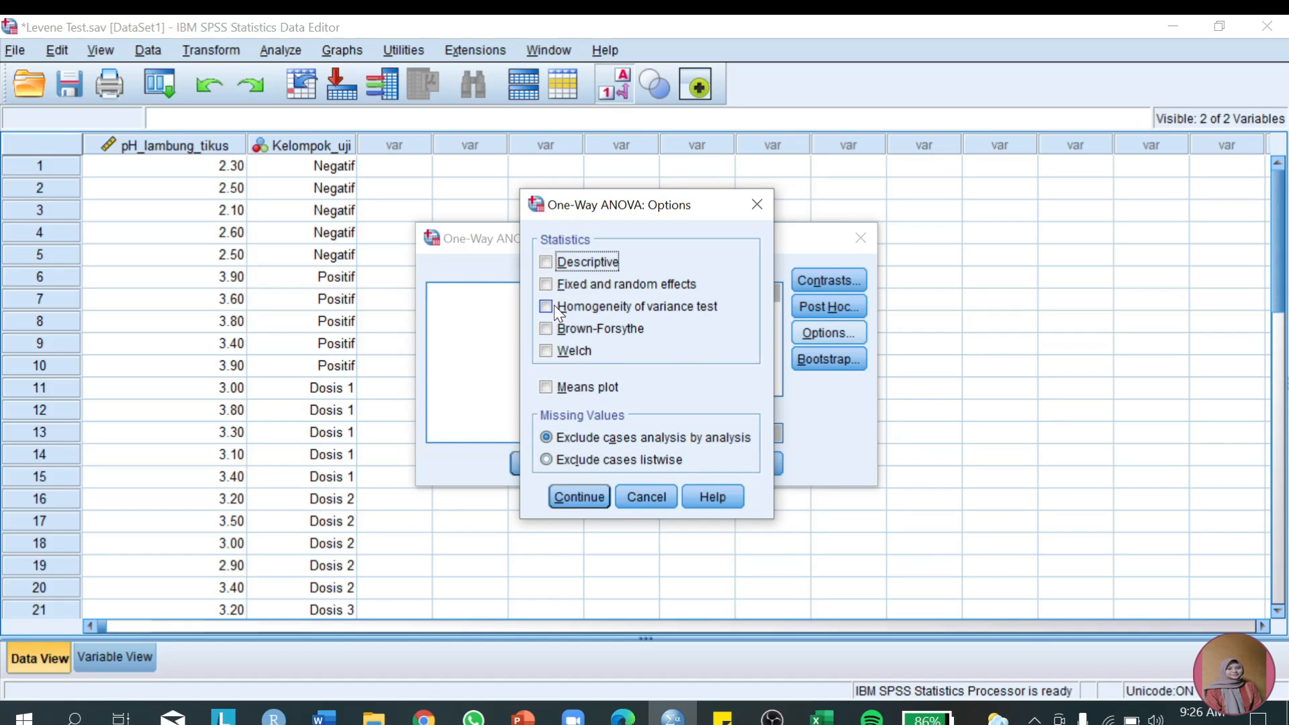
left_click(547, 306)
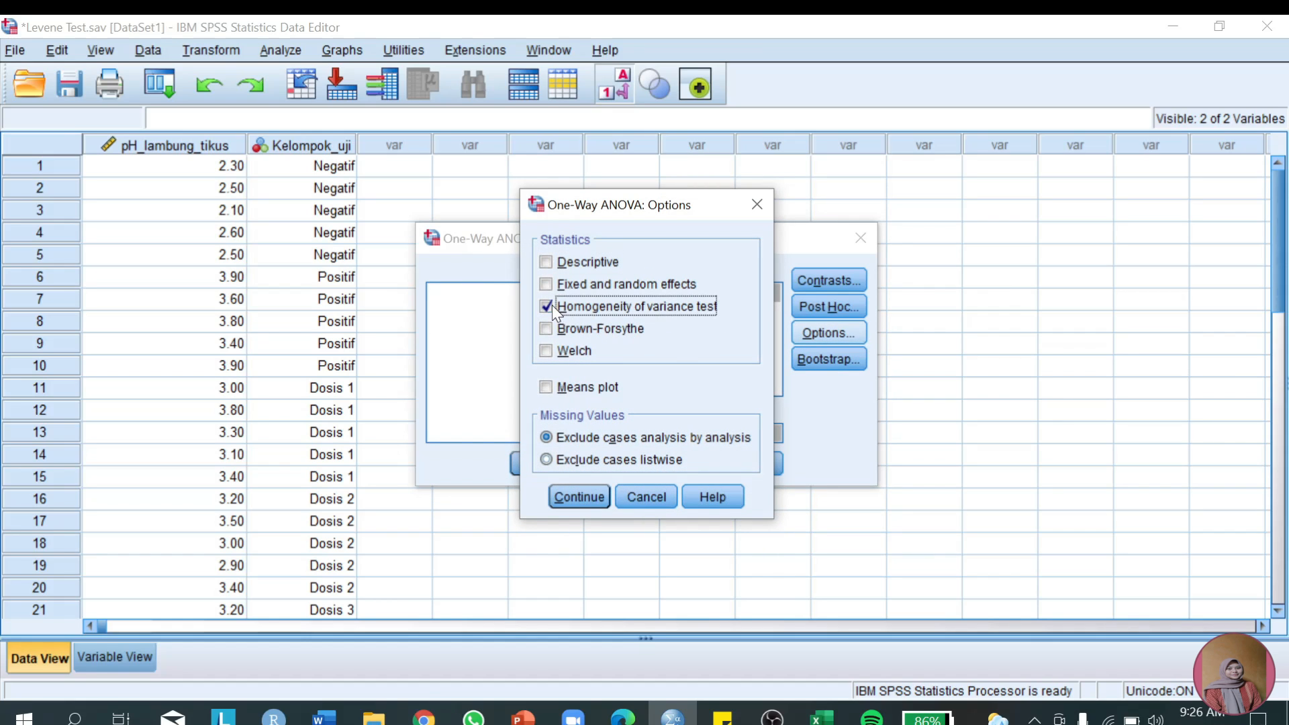
left_click(594, 496)
left_click(532, 467)
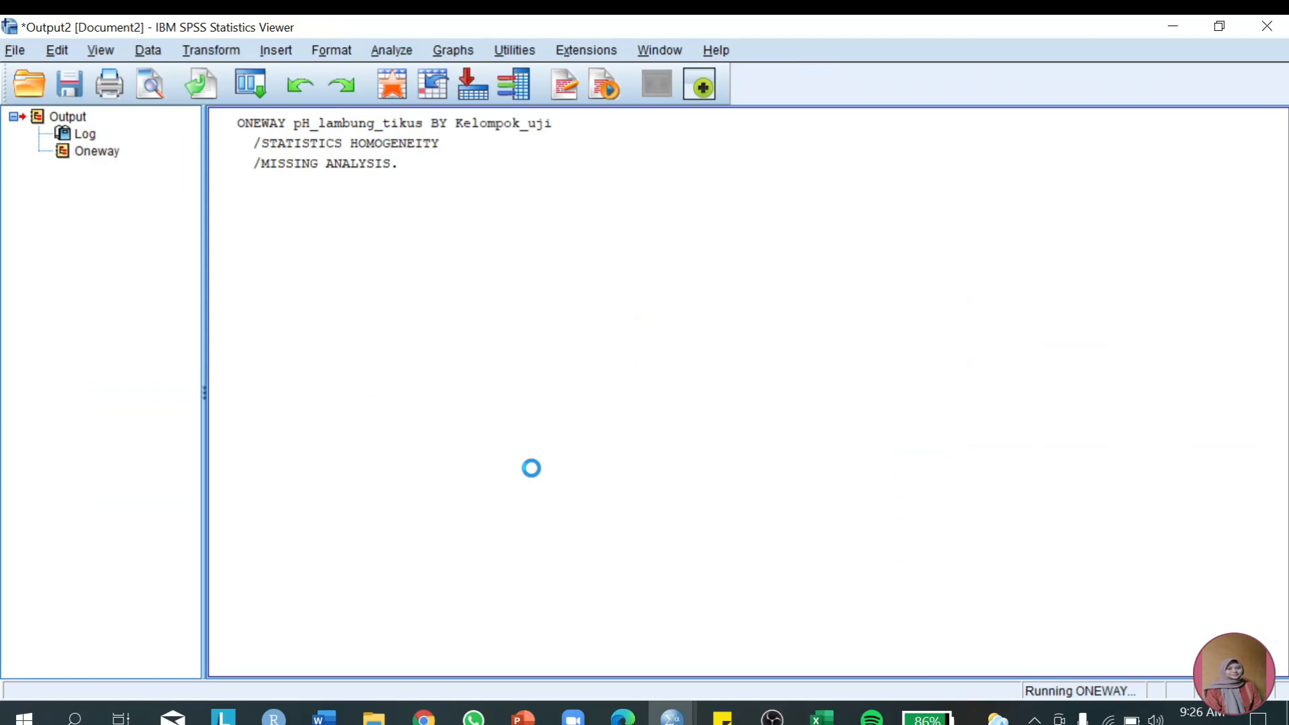
- Review the Levene test output against the hypothesis notes and Table A.6 of F-distribution critical values in the PDF
left_click(722, 716)
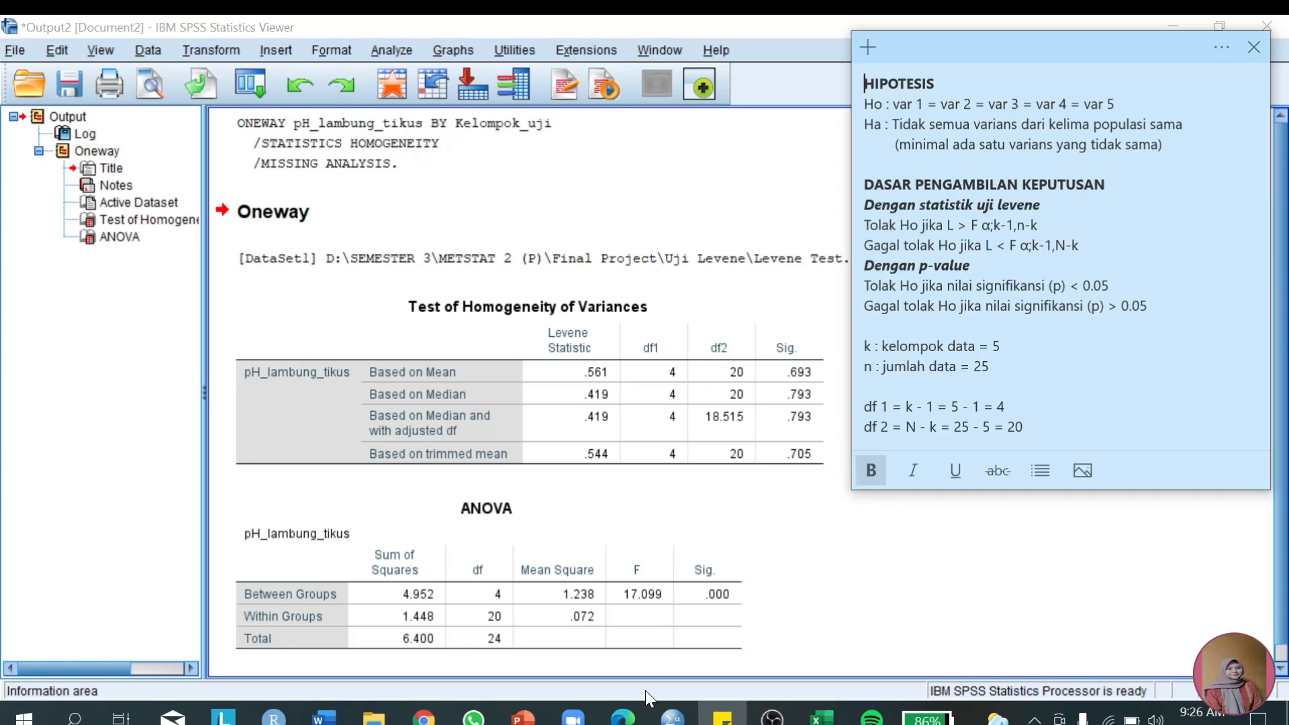
left_click(623, 716)
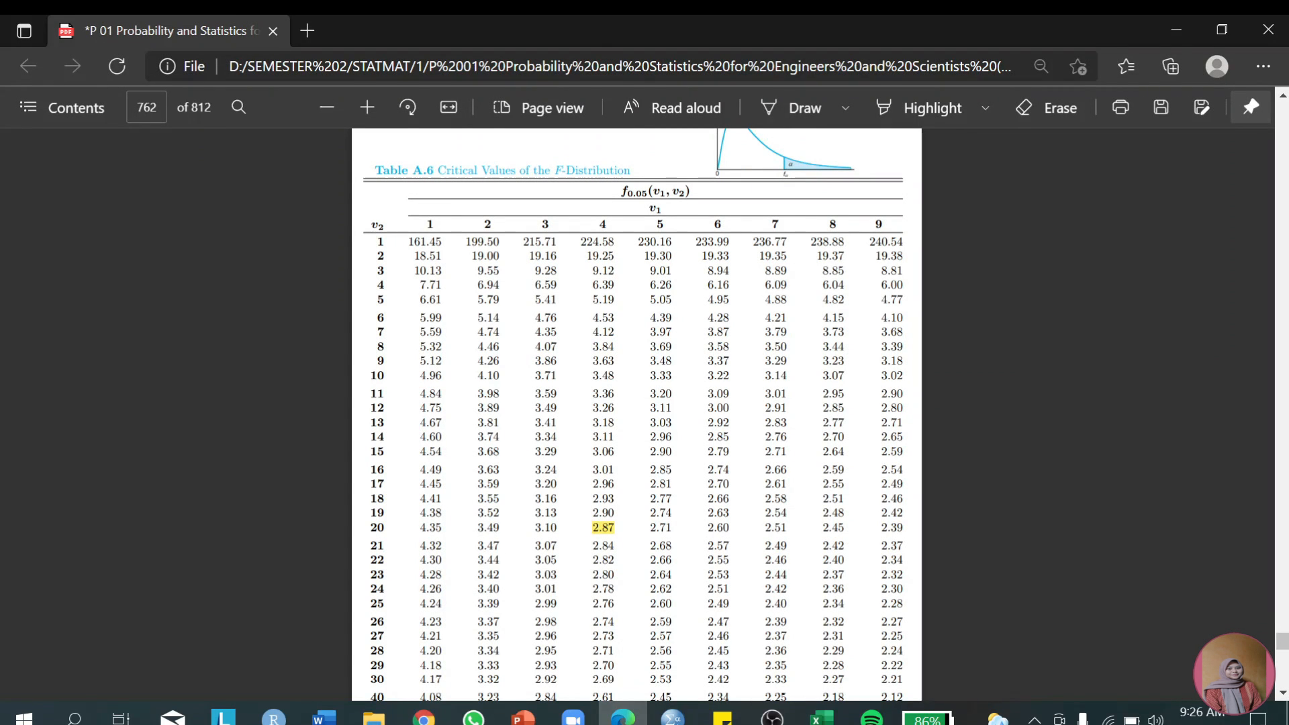
mouse_move(671, 716)
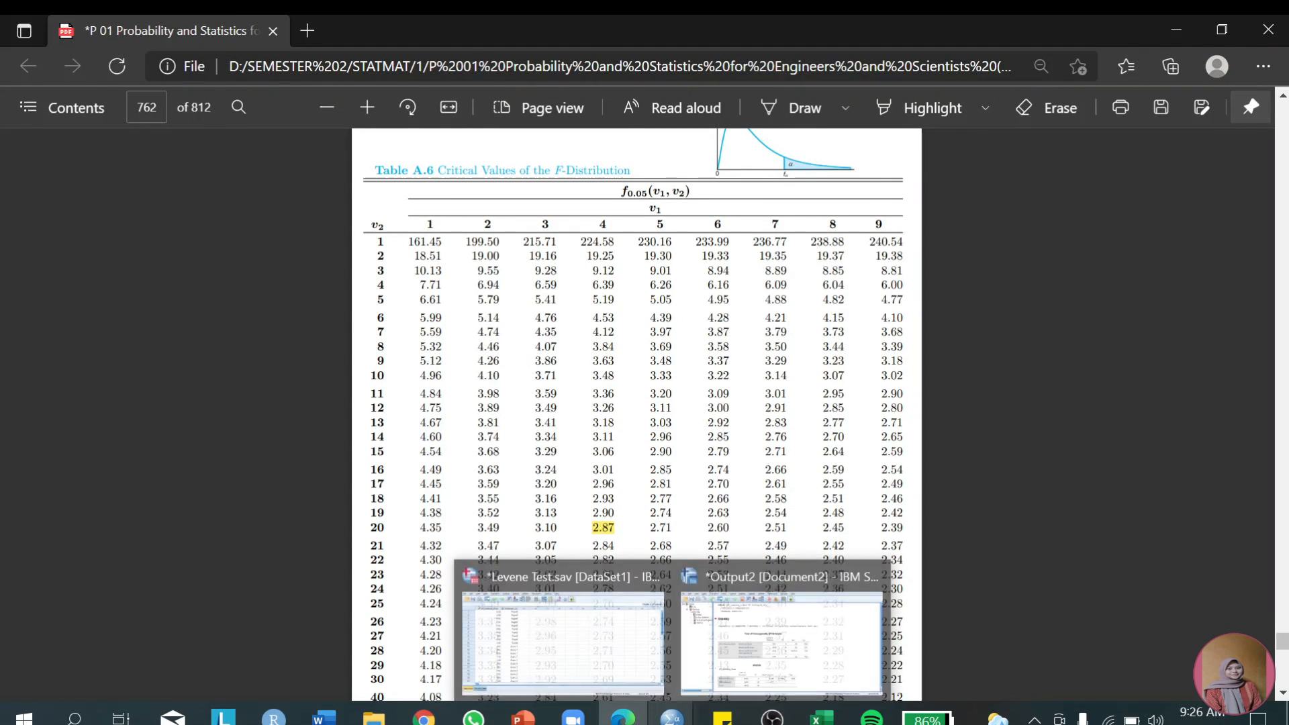
left_click(752, 685)
left_click(724, 716)
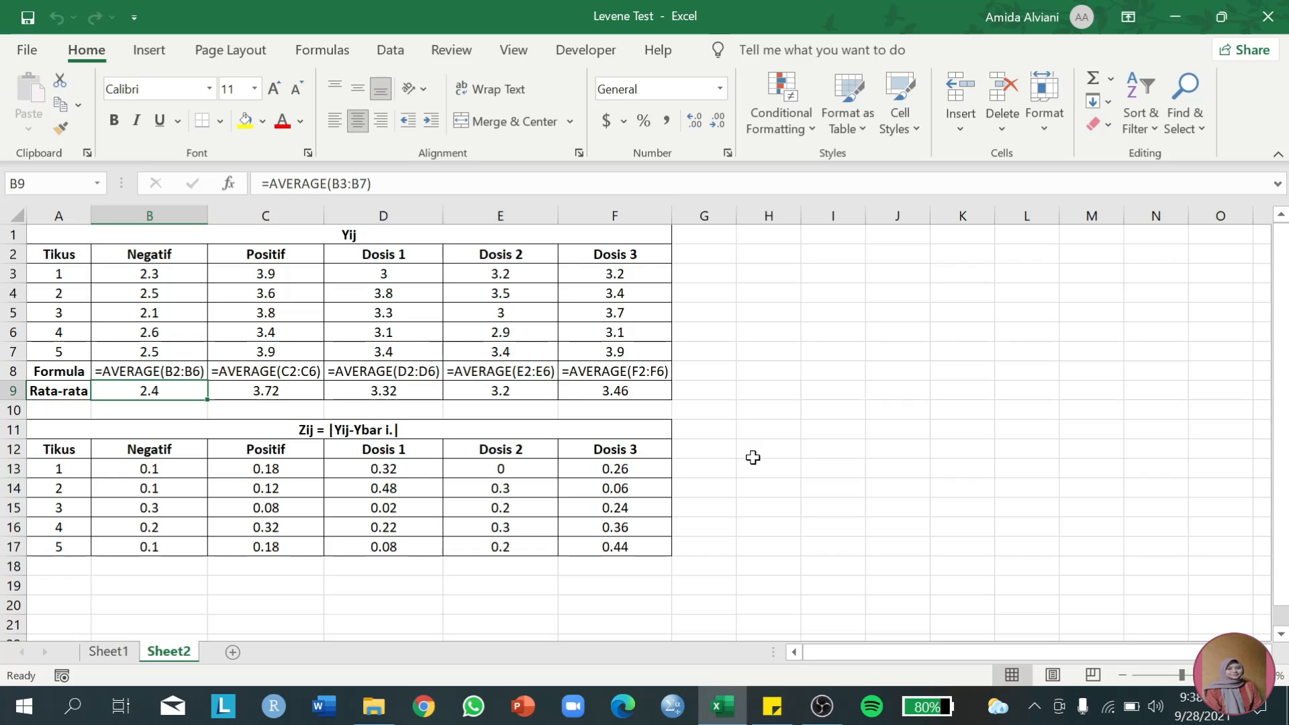
- In the Excel workbook, set up a single-factor ANOVA on the Zij table, with input range B12:F17 and labels in the first row
left_click(518, 432)
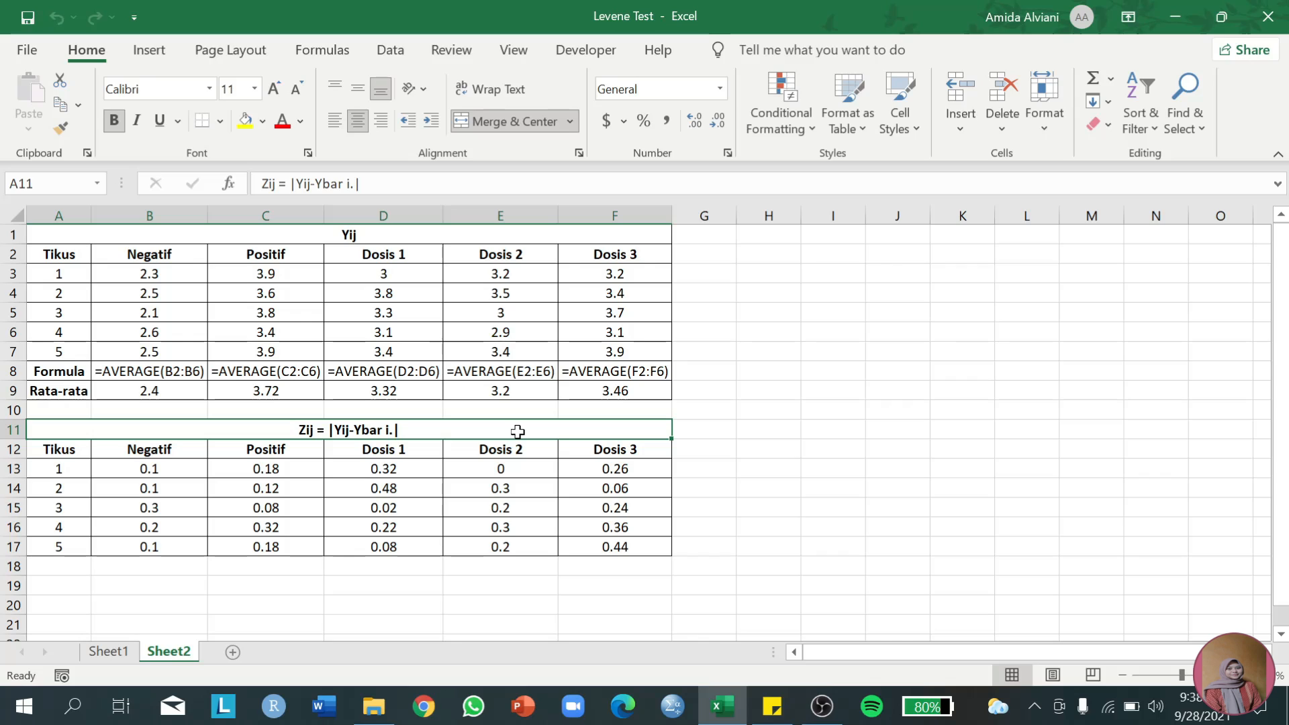
left_click(182, 470)
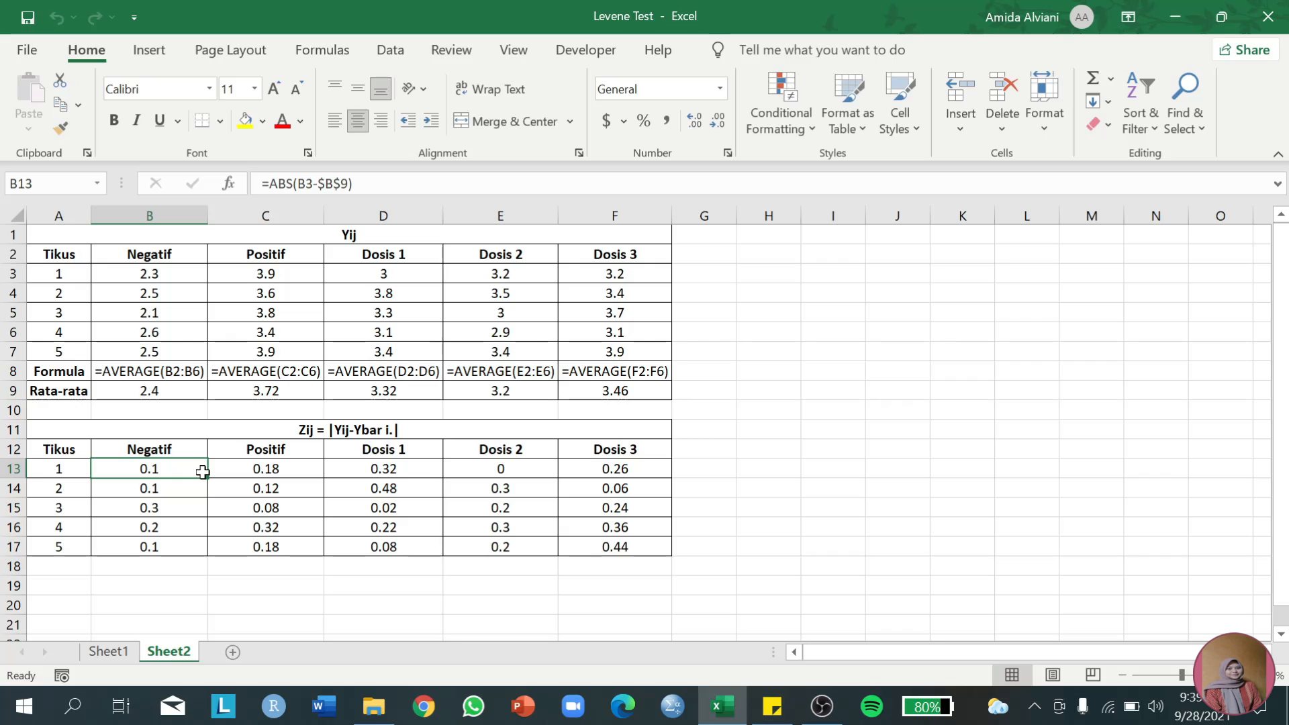
left_click(390, 51)
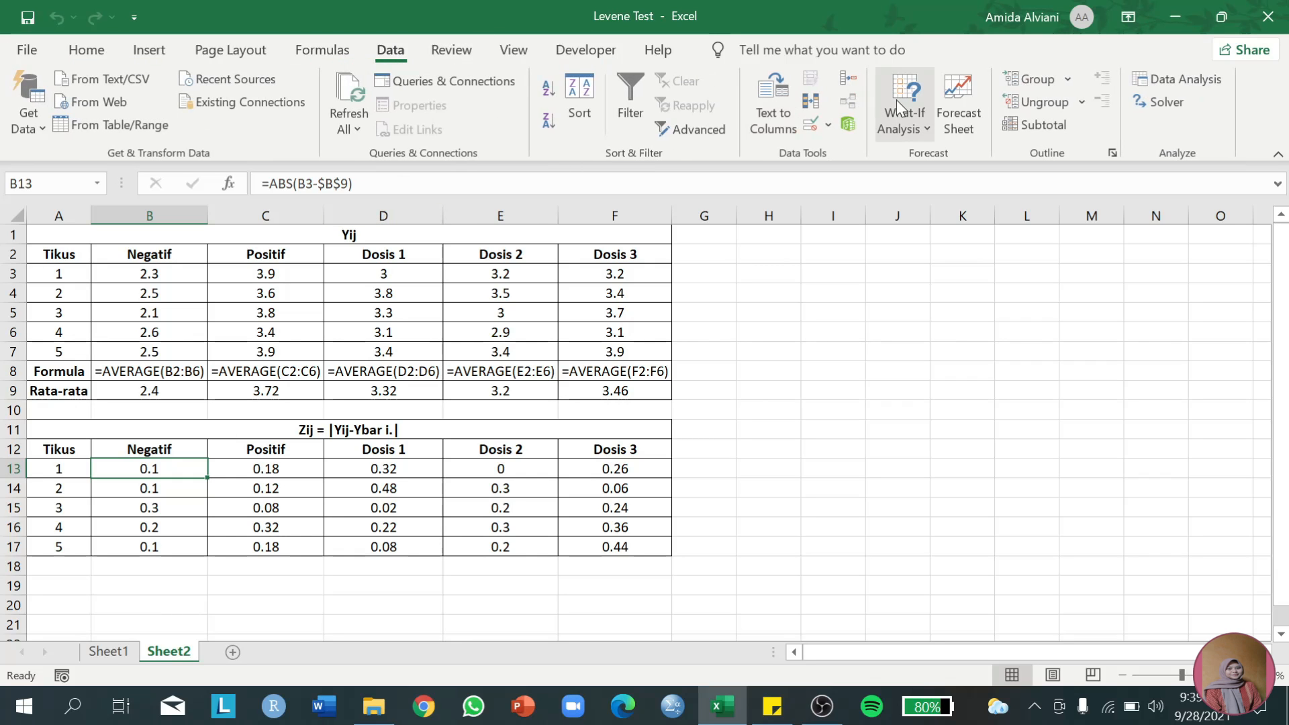
left_click(1178, 78)
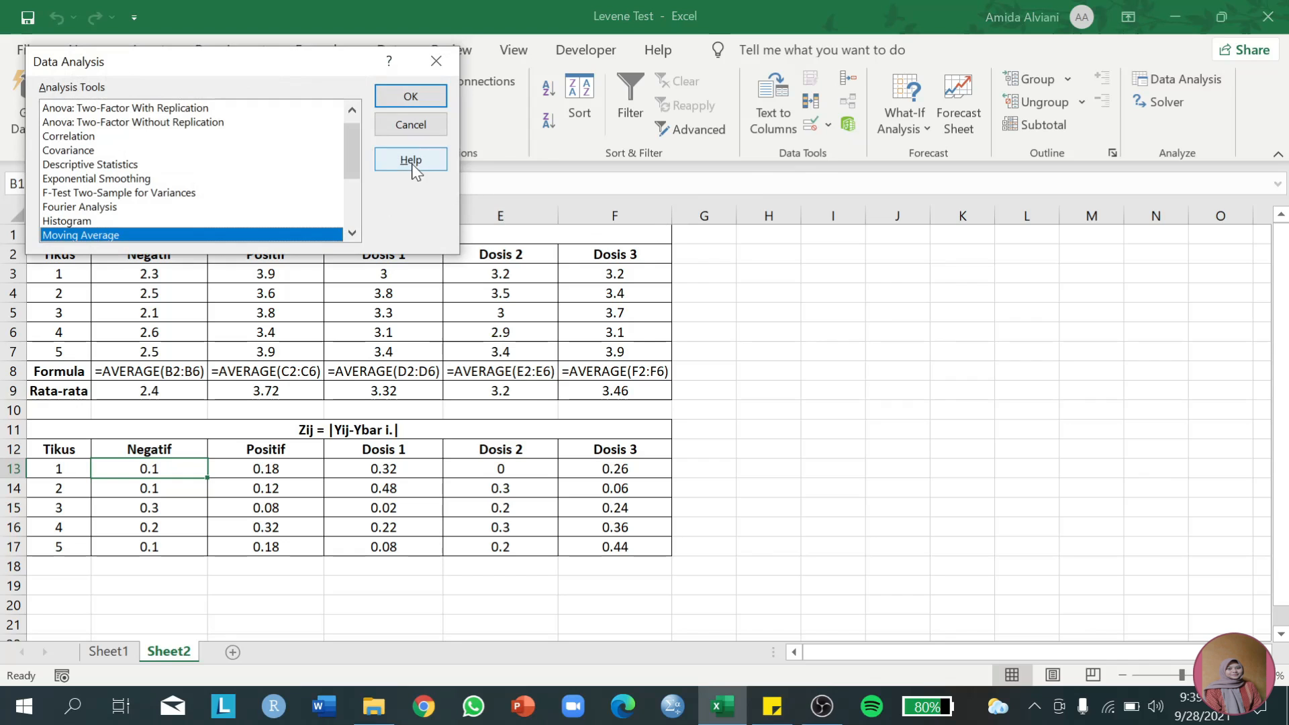
left_click_drag(353, 156, 353, 119)
left_click(216, 108)
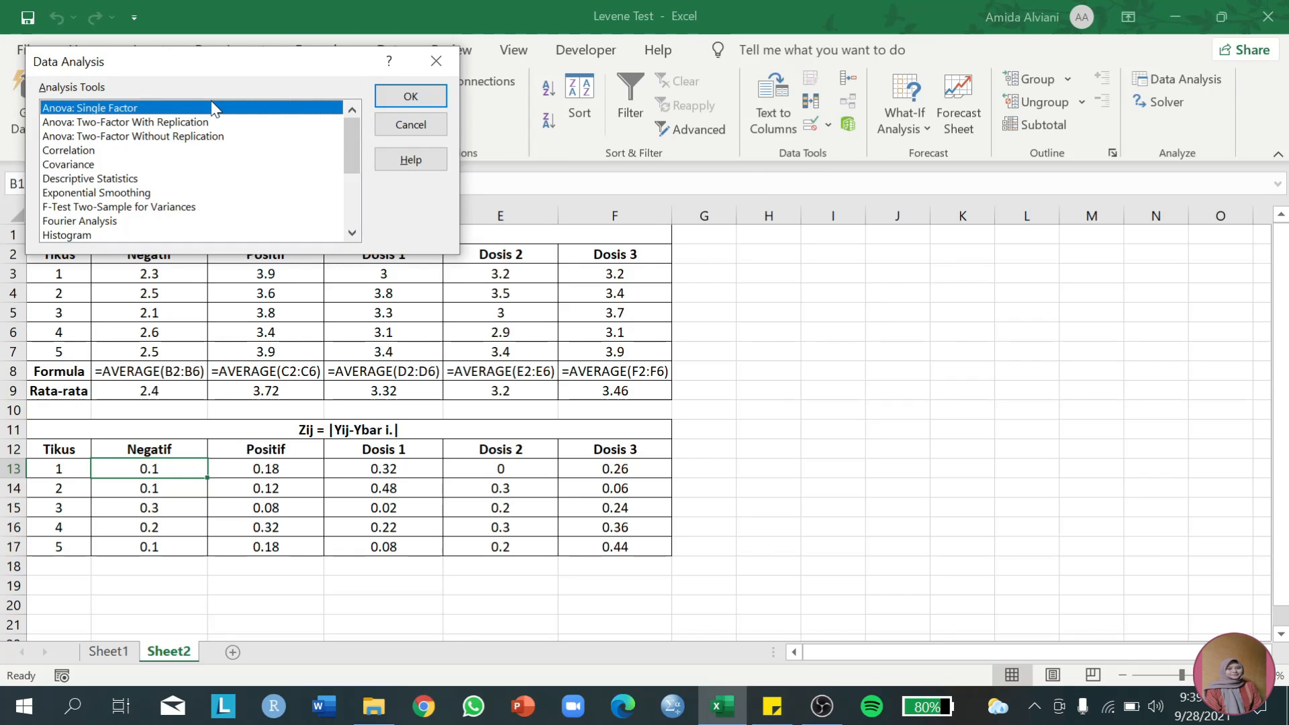
left_click(387, 98)
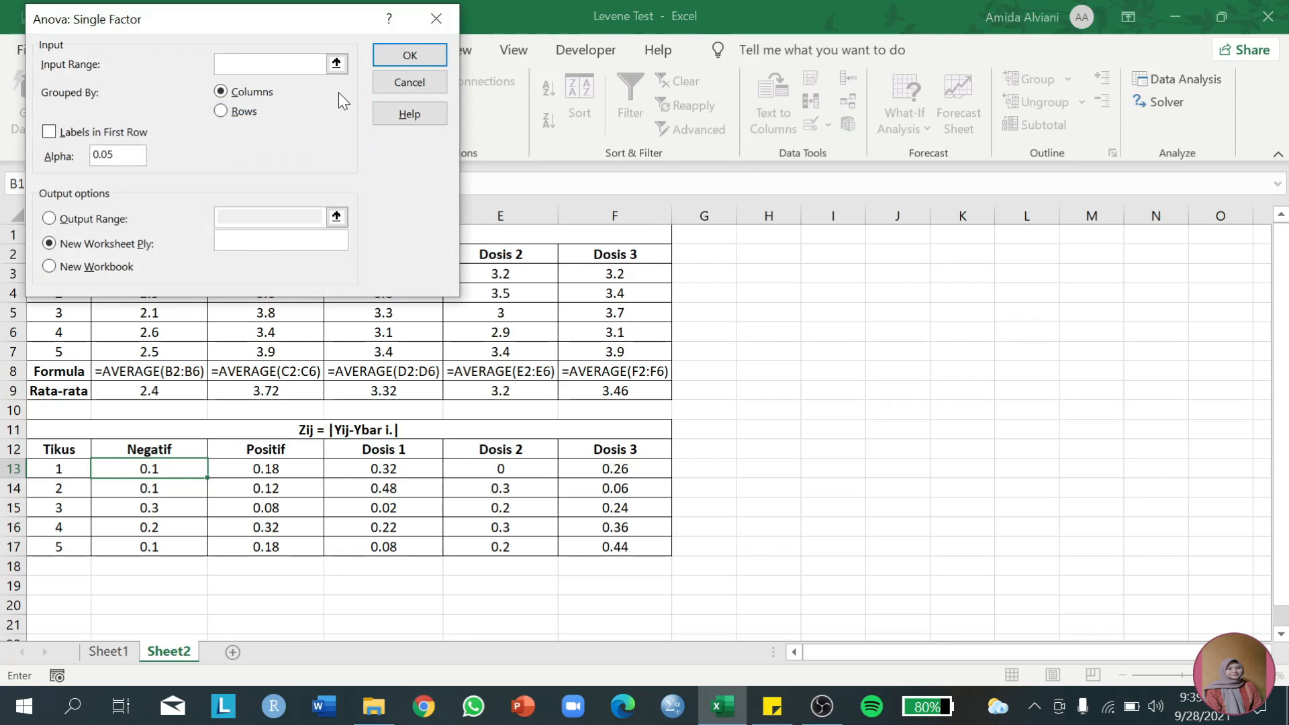
left_click(339, 63)
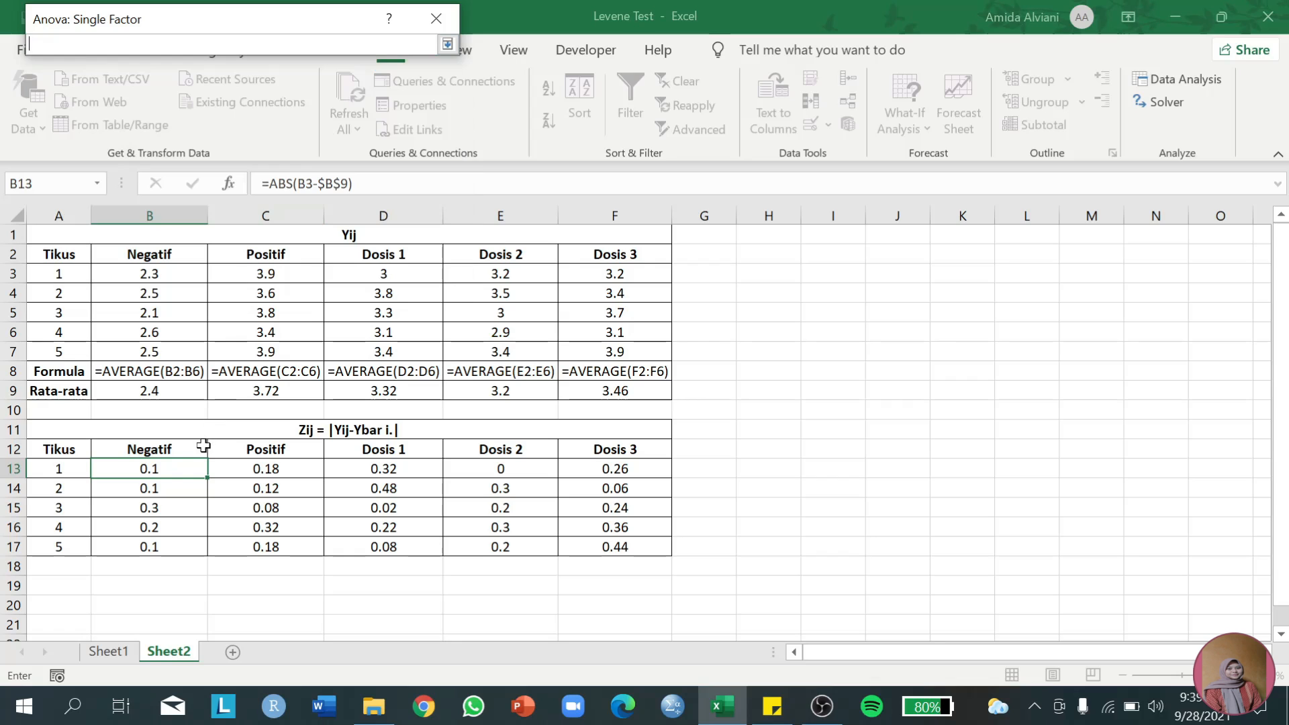
left_click_drag(201, 446, 613, 548)
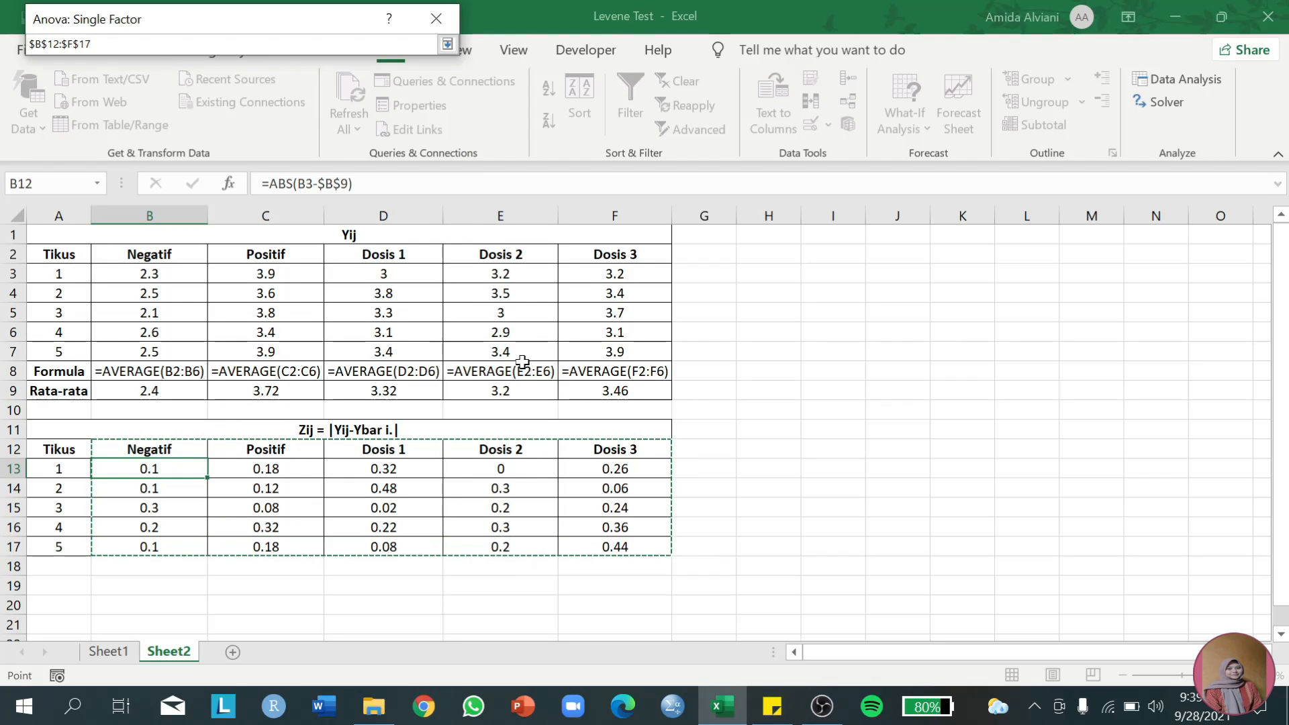
left_click(446, 44)
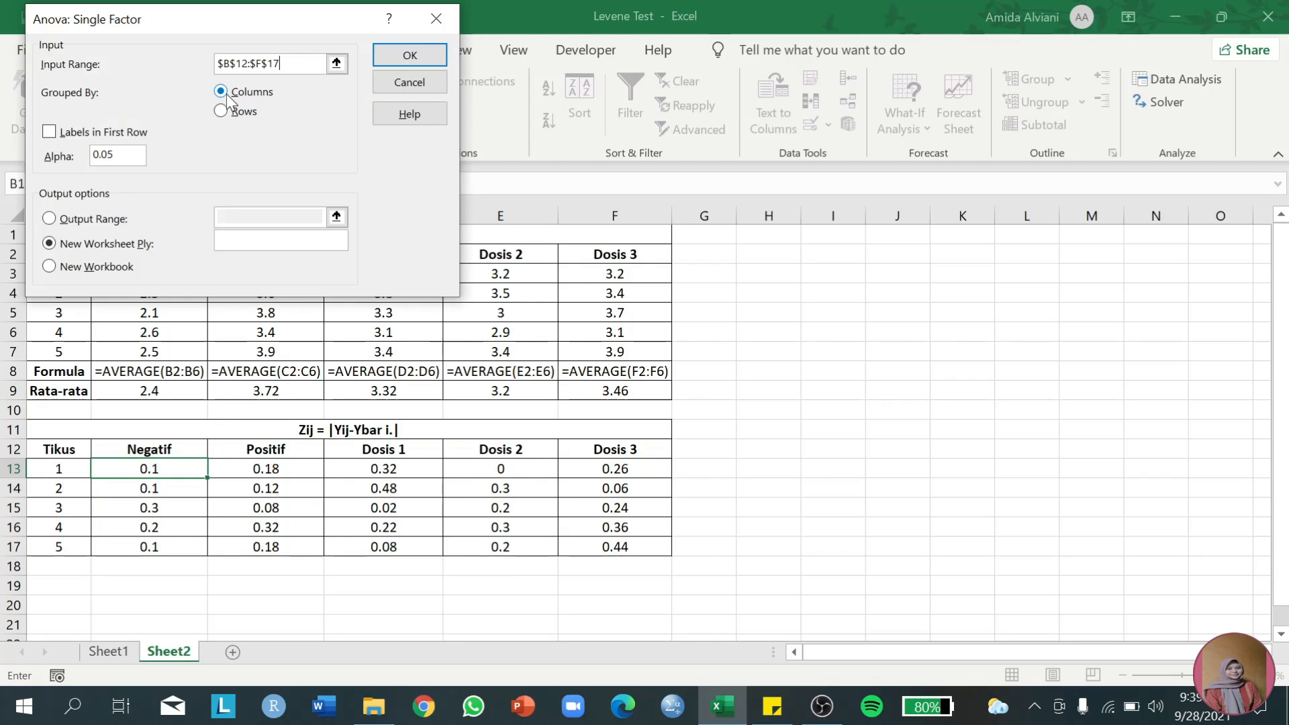
left_click(64, 133)
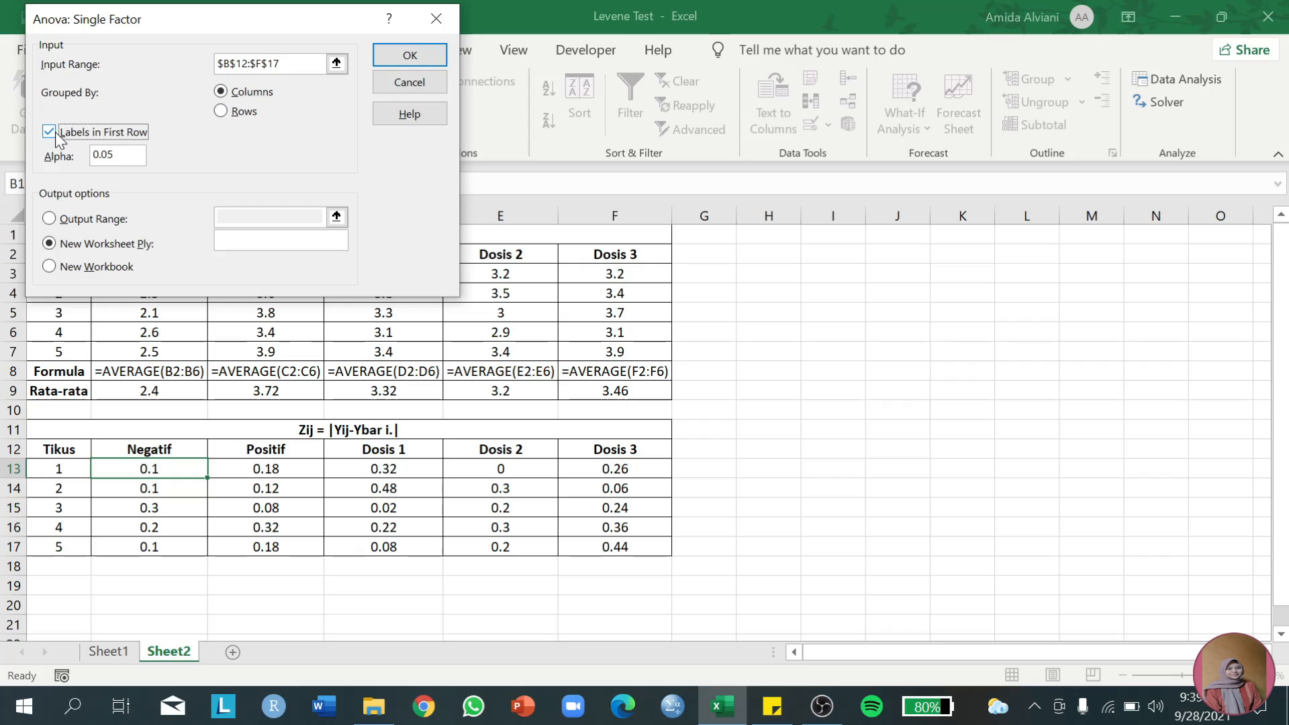
- Place the ANOVA output at cell A19 of the same sheet and run the analysis
left_click(67, 218)
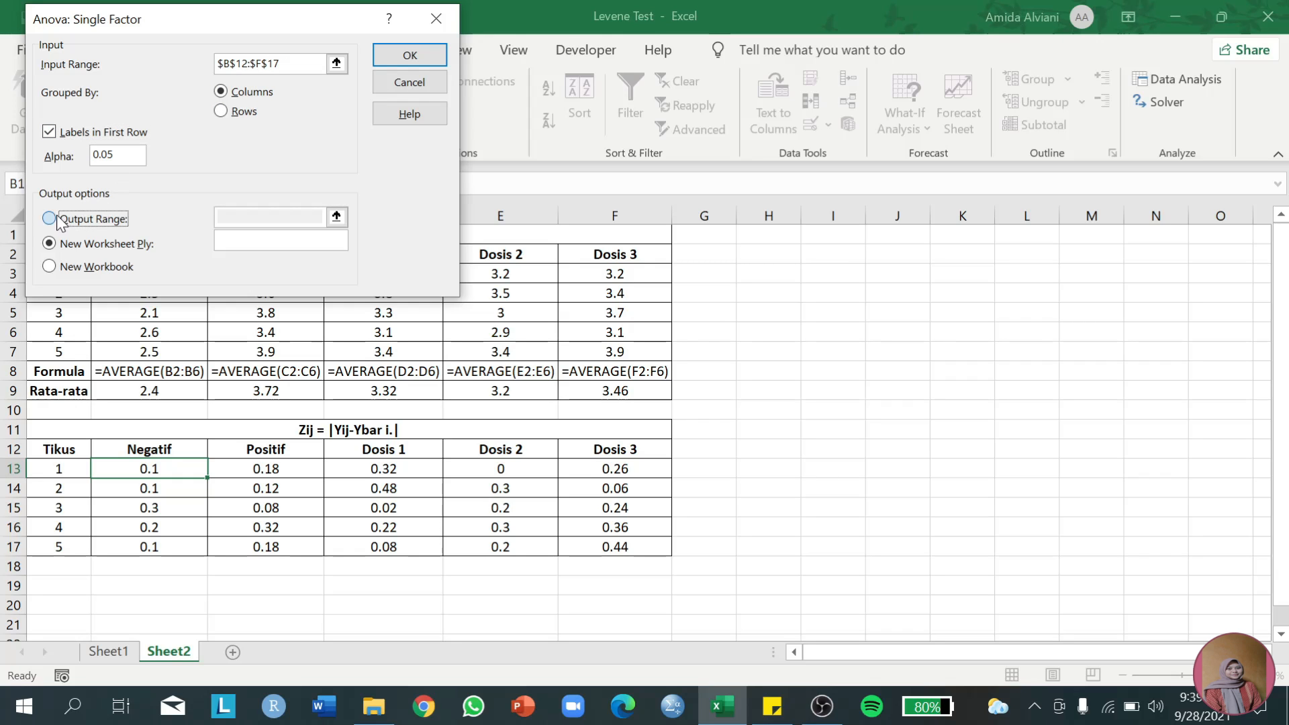
left_click(331, 213)
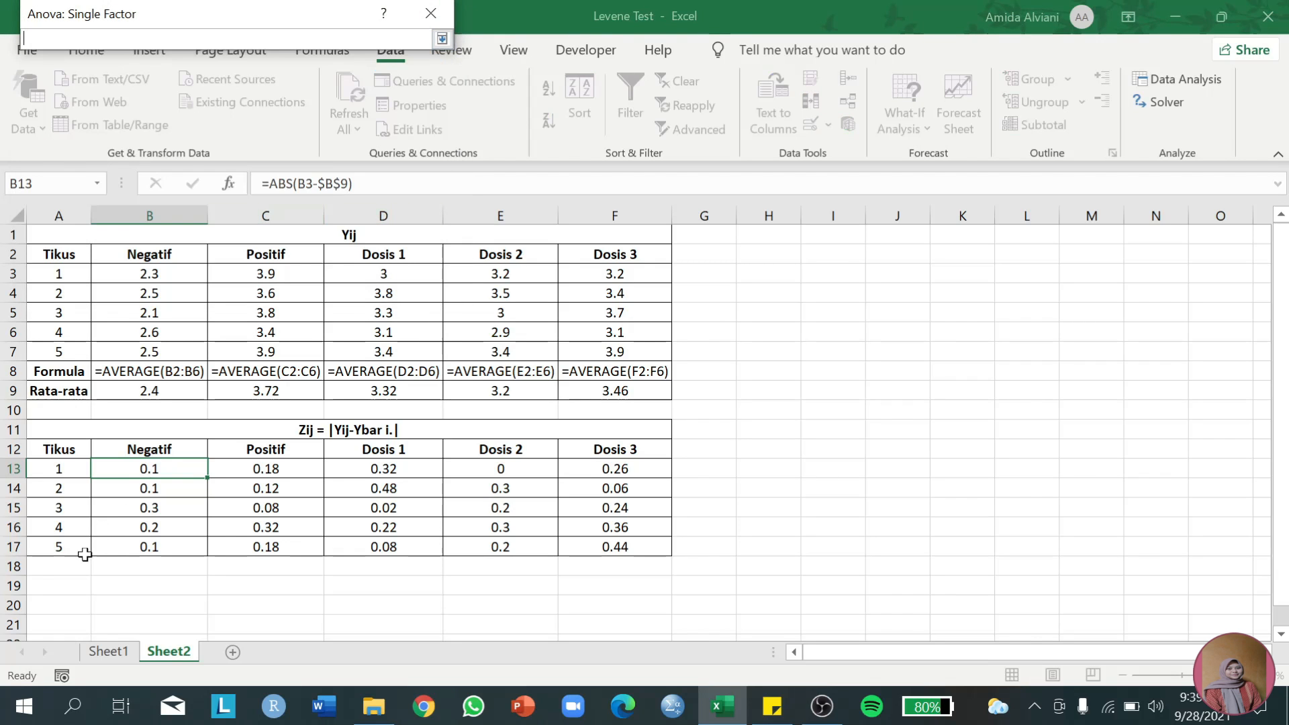
left_click(78, 574)
left_click(78, 585)
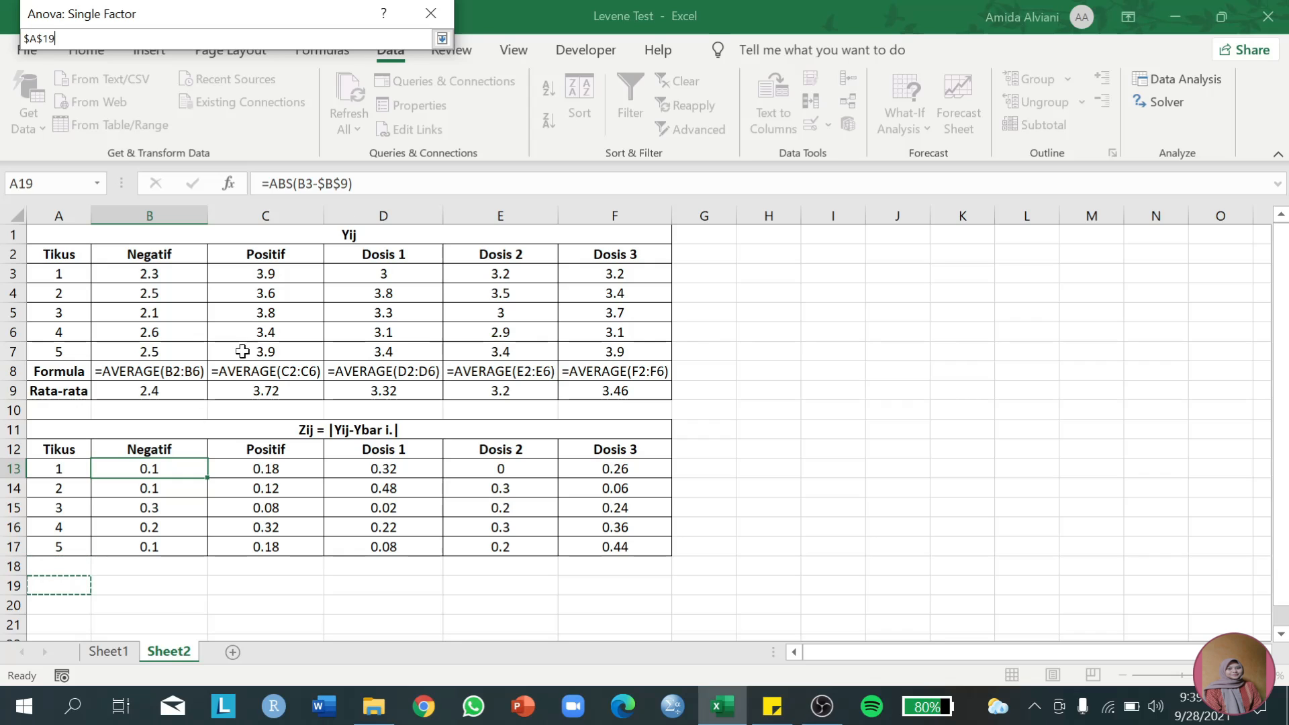
left_click(441, 38)
left_click(422, 50)
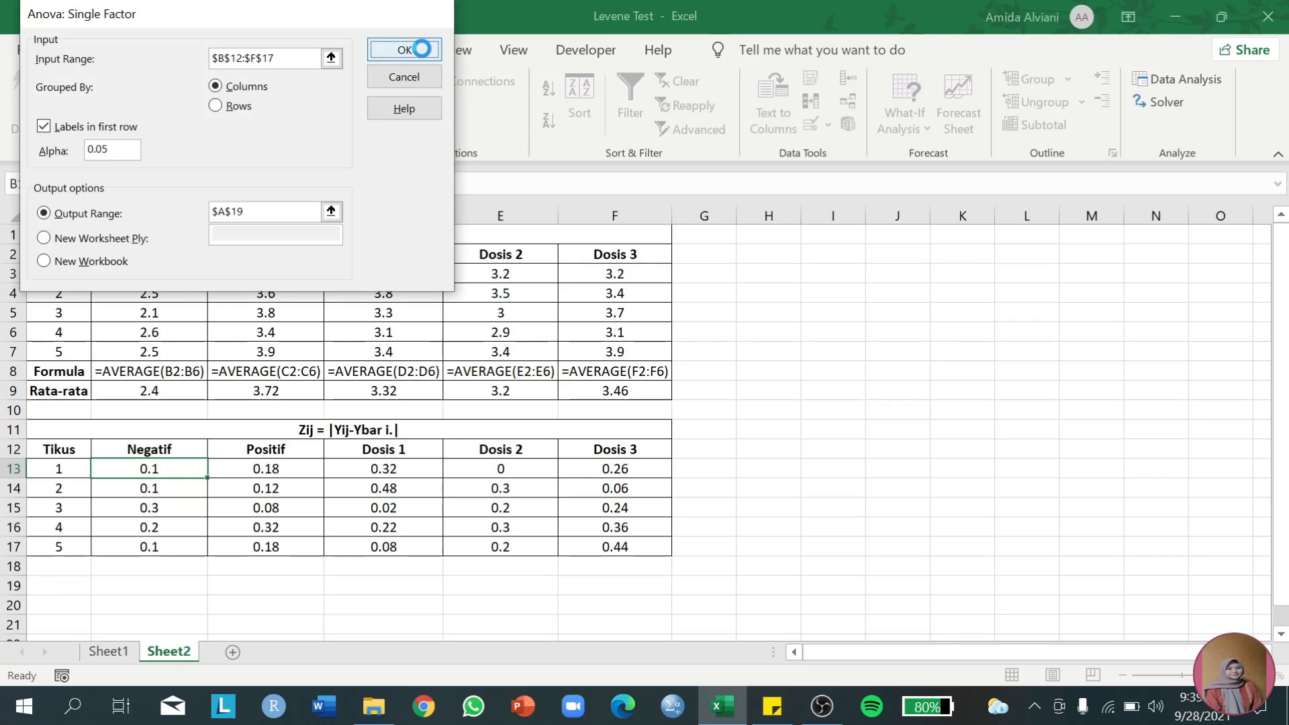
- Fit column A to its contents and check the between-groups F statistic in the ANOVA table with the sticky notes
double_click(86, 212)
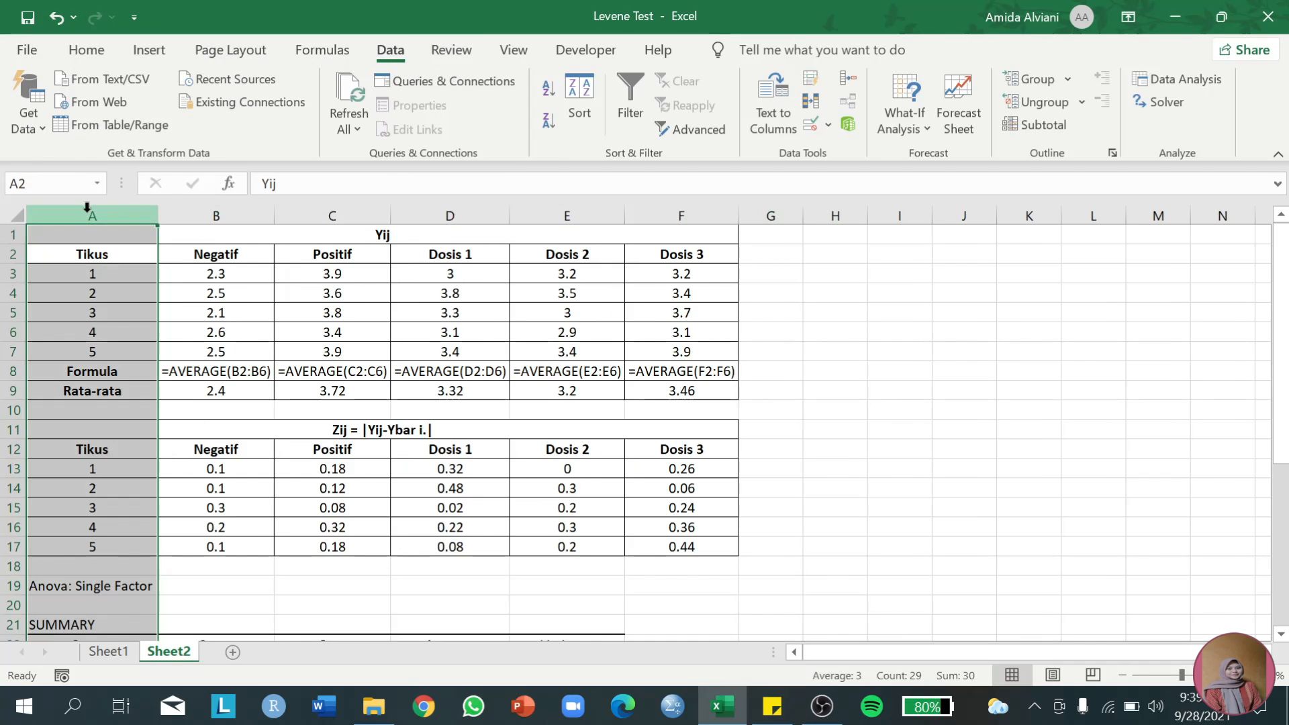
left_click_drag(1286, 290, 1283, 449)
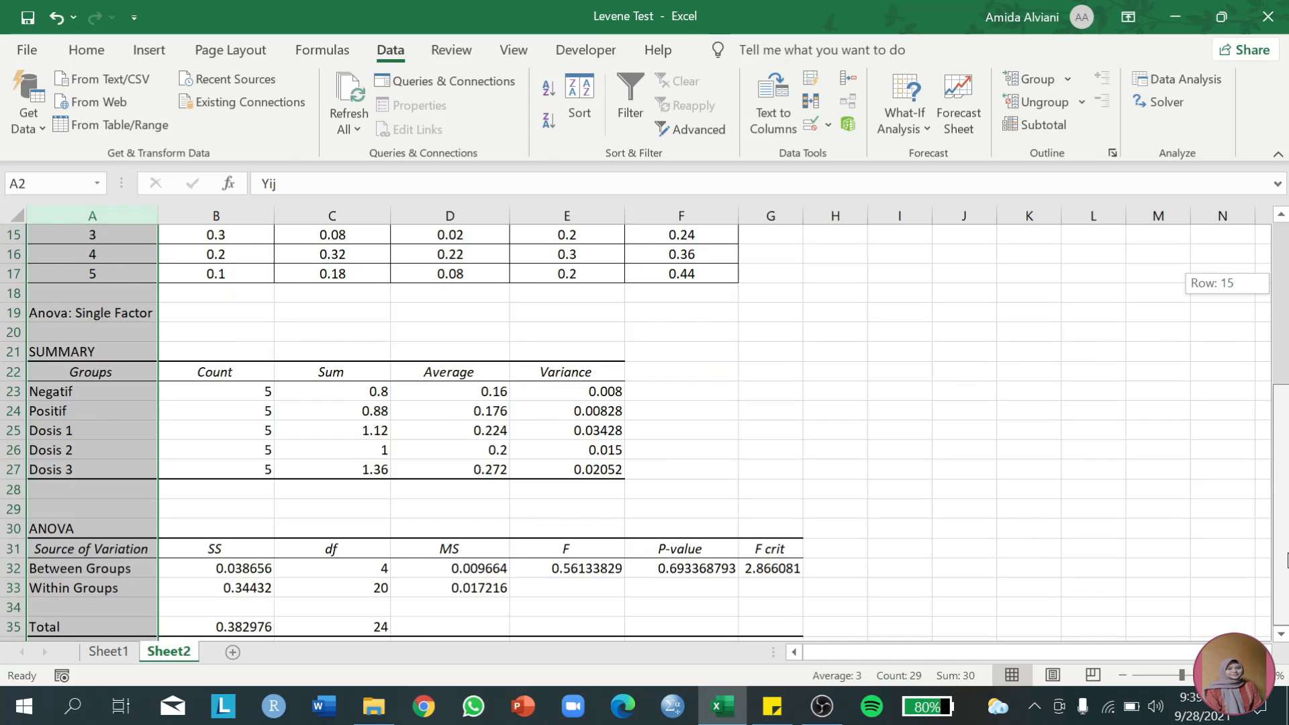
left_click(578, 572)
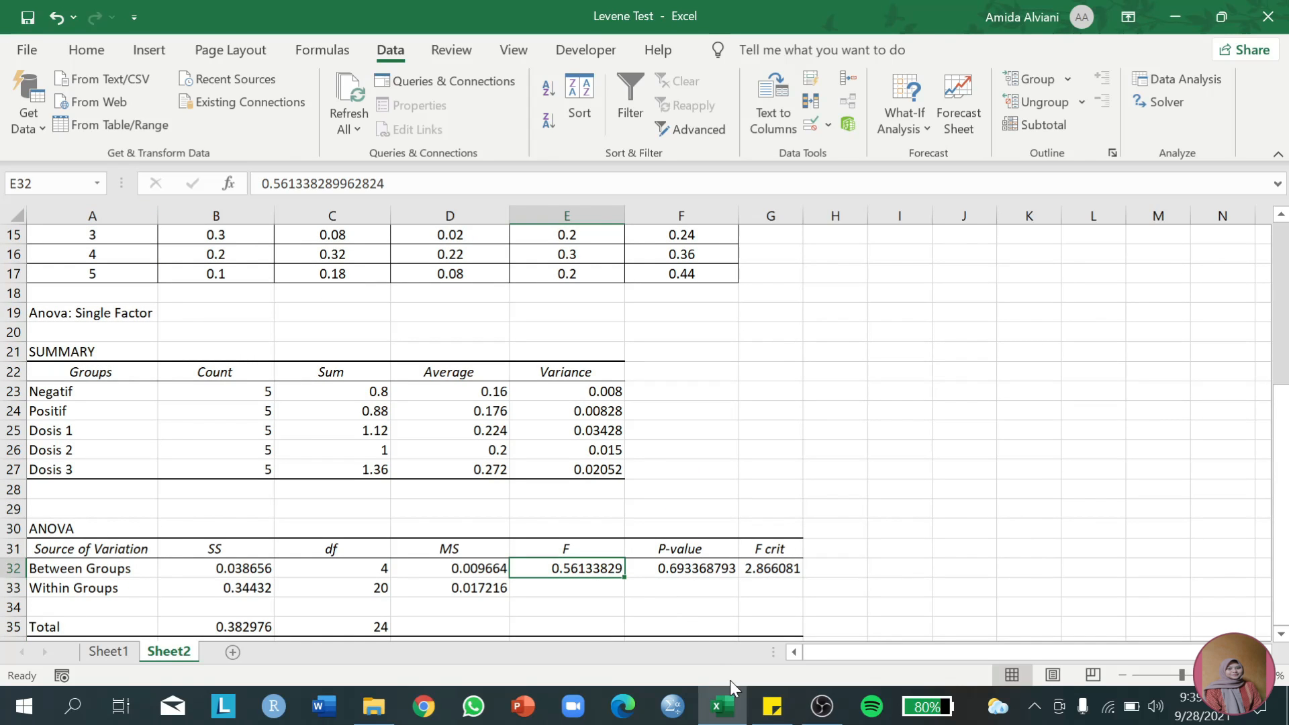
left_click(779, 718)
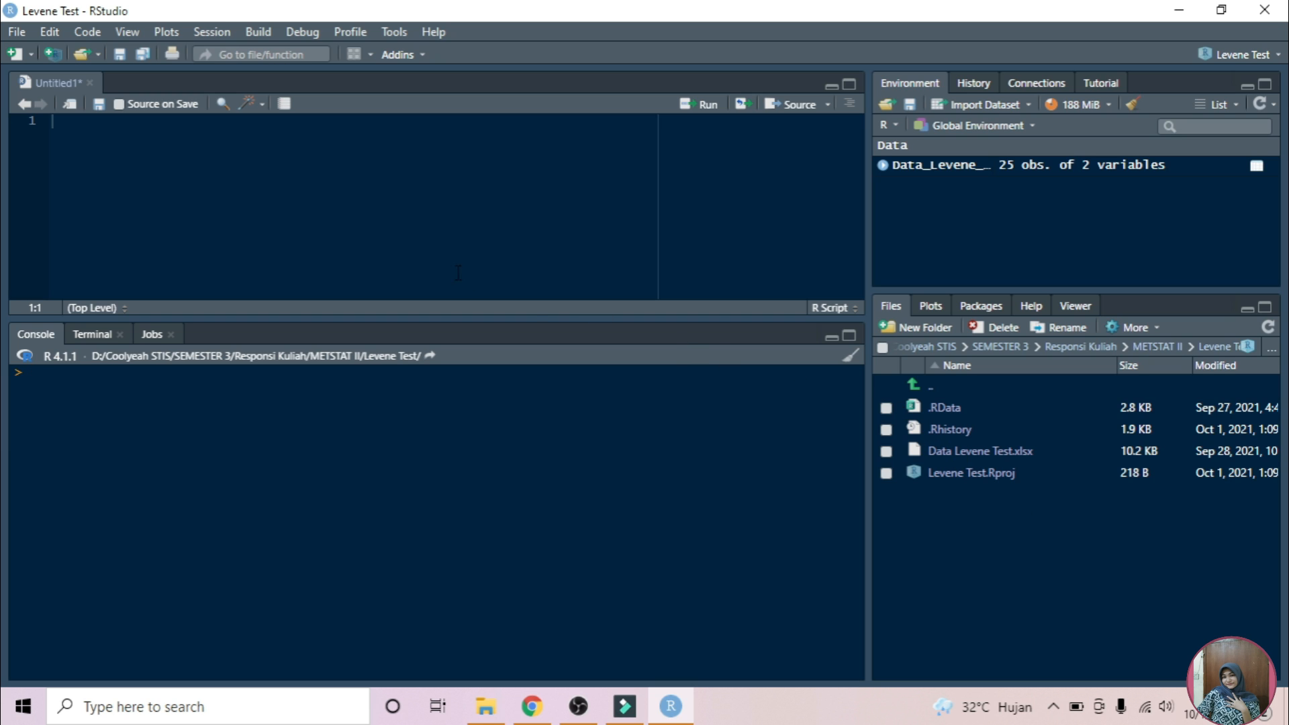
- In RStudio, write library (readxl) on the first line of the empty script and run it
left_click(431, 187)
type("library (r")
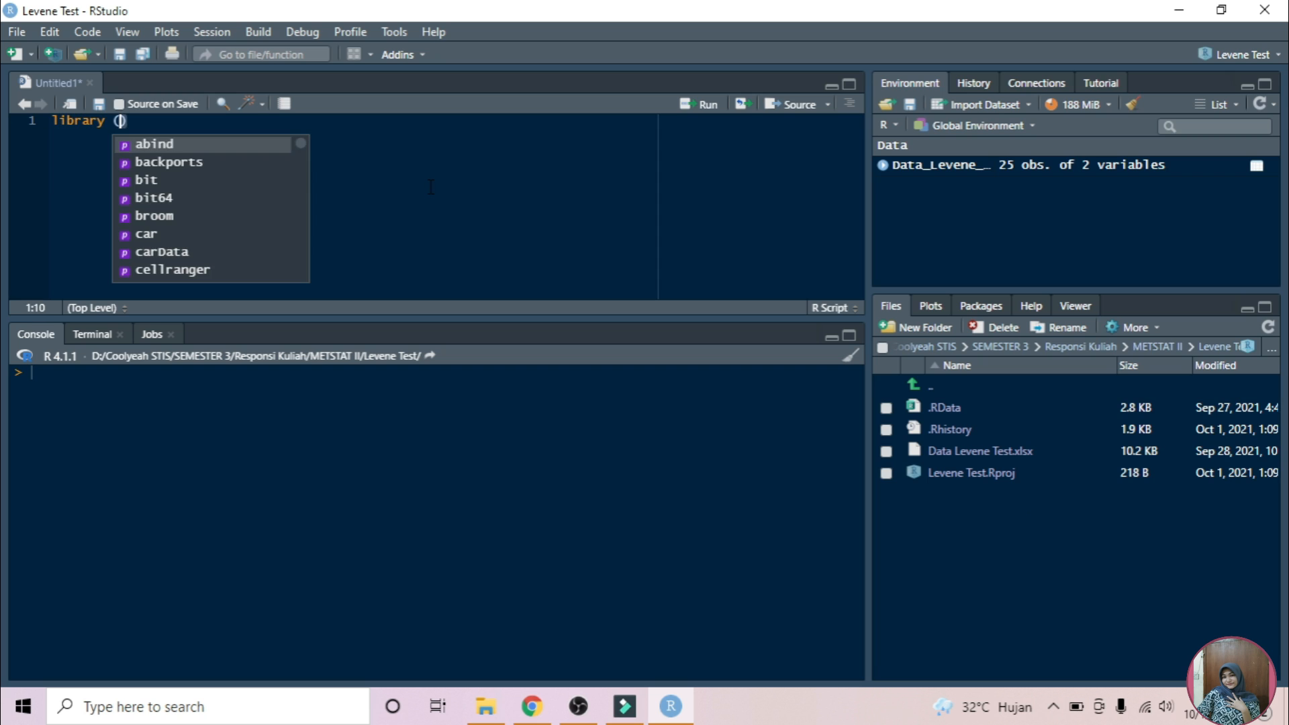
type("eadxl)")
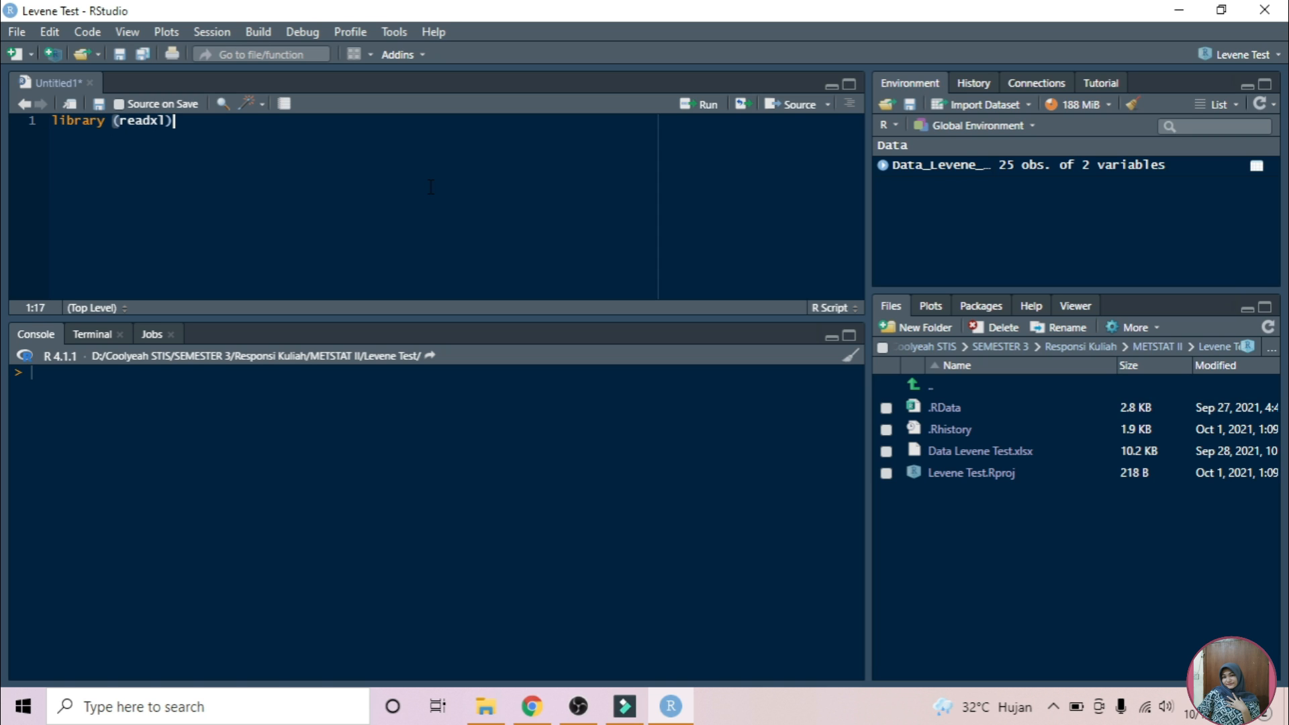
key("ctrl+Return")
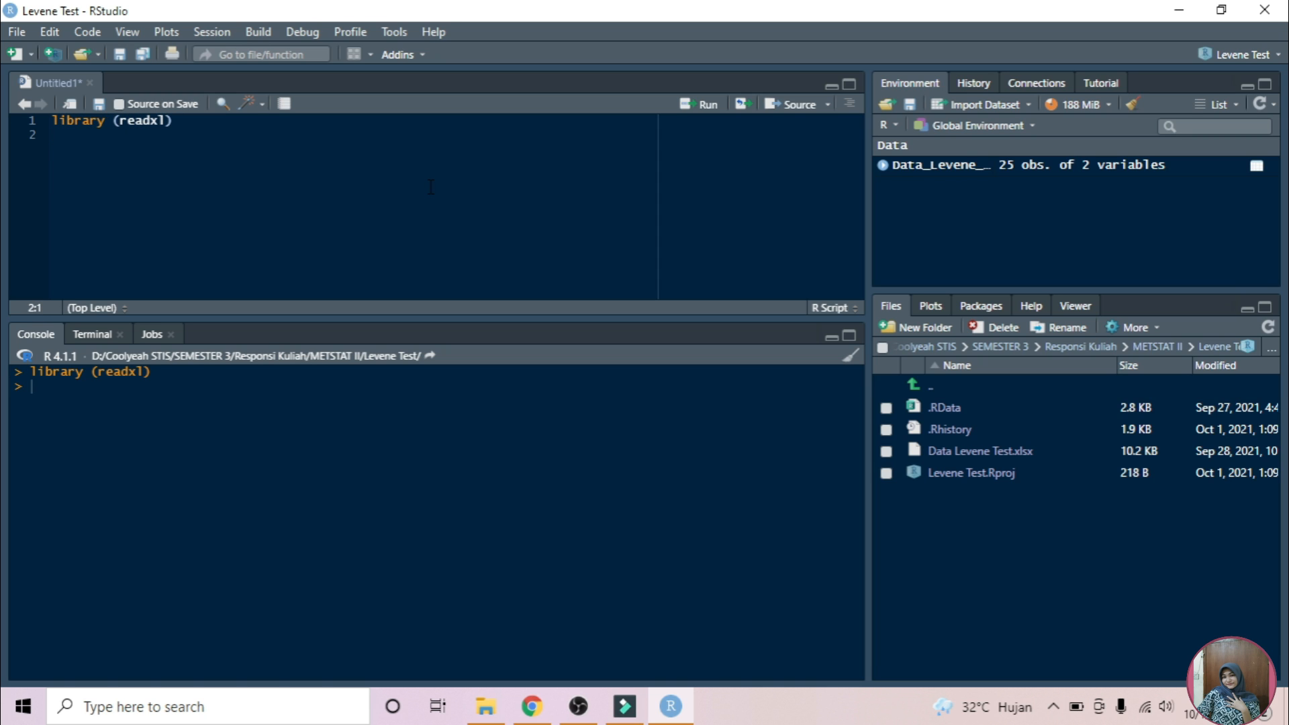
- On the second script line, write Data_Levene_Test <- read_excel("Data Levene Test.xlsx") and run it
type("Data_Levene")
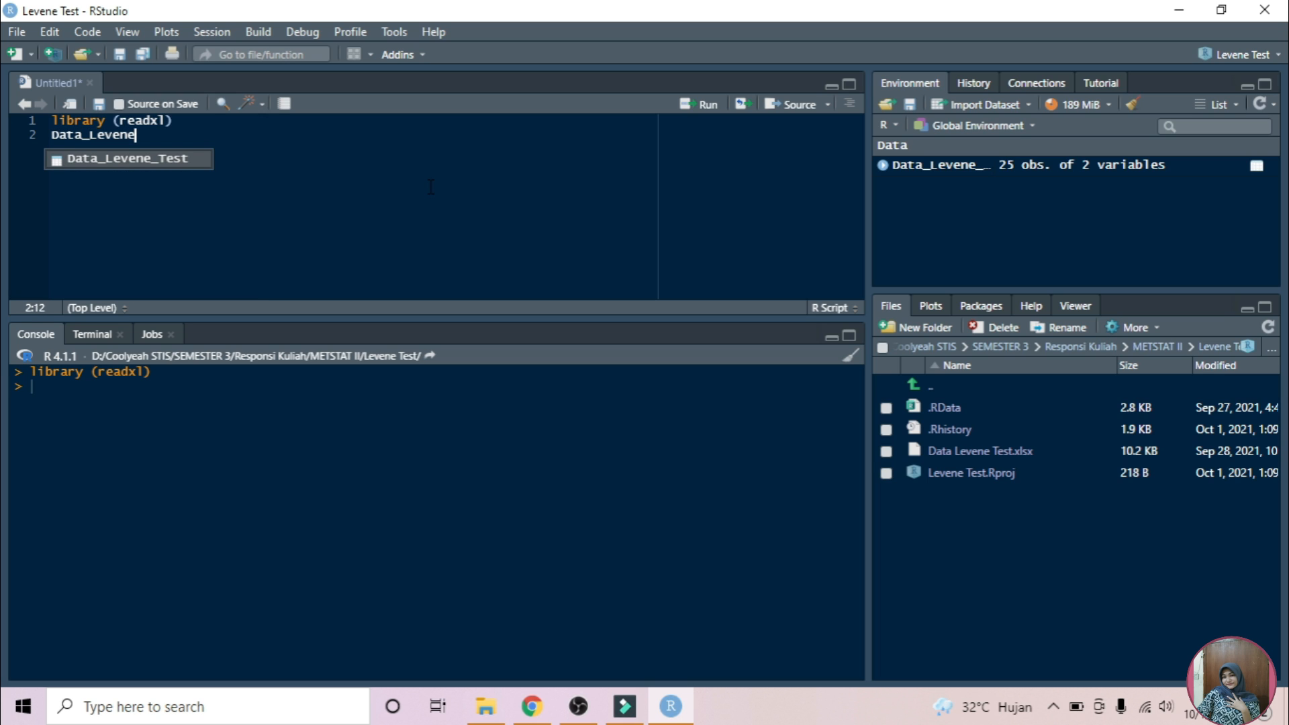
type("_Test <- ")
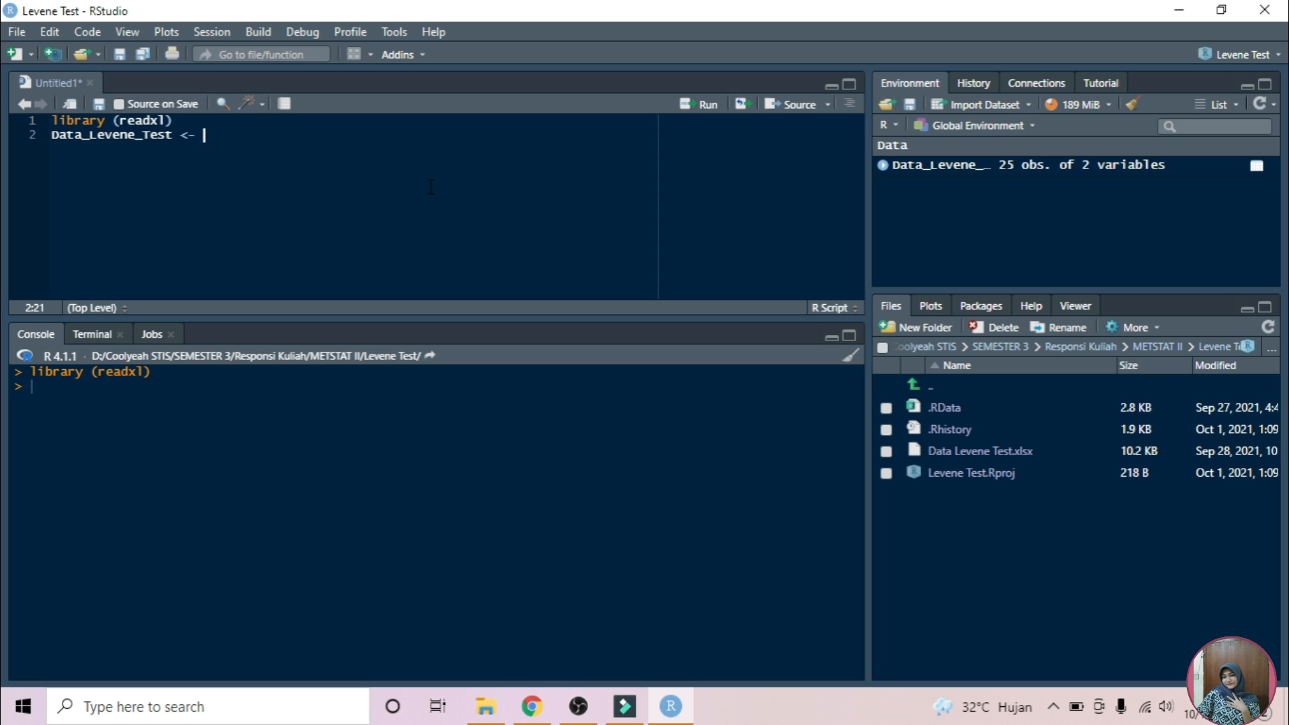
type("read_excel(")
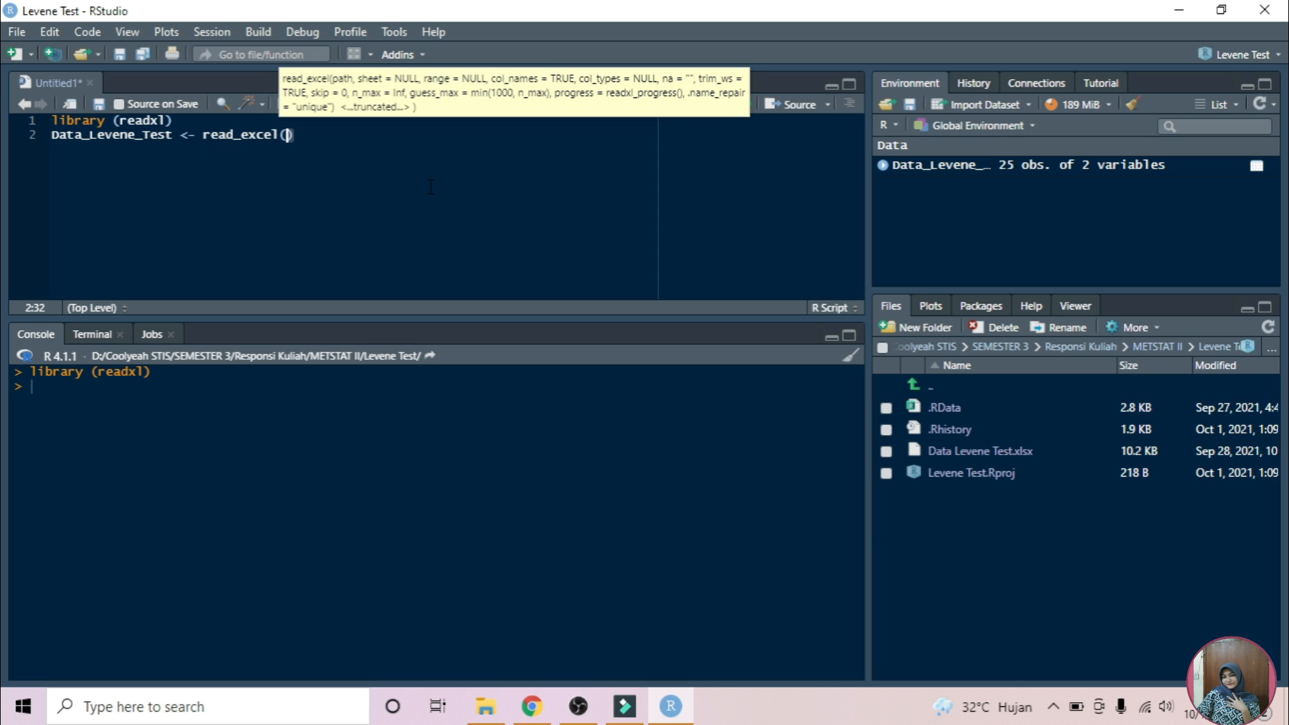
type("\"Data")
type(" Levene ")
type("Test")
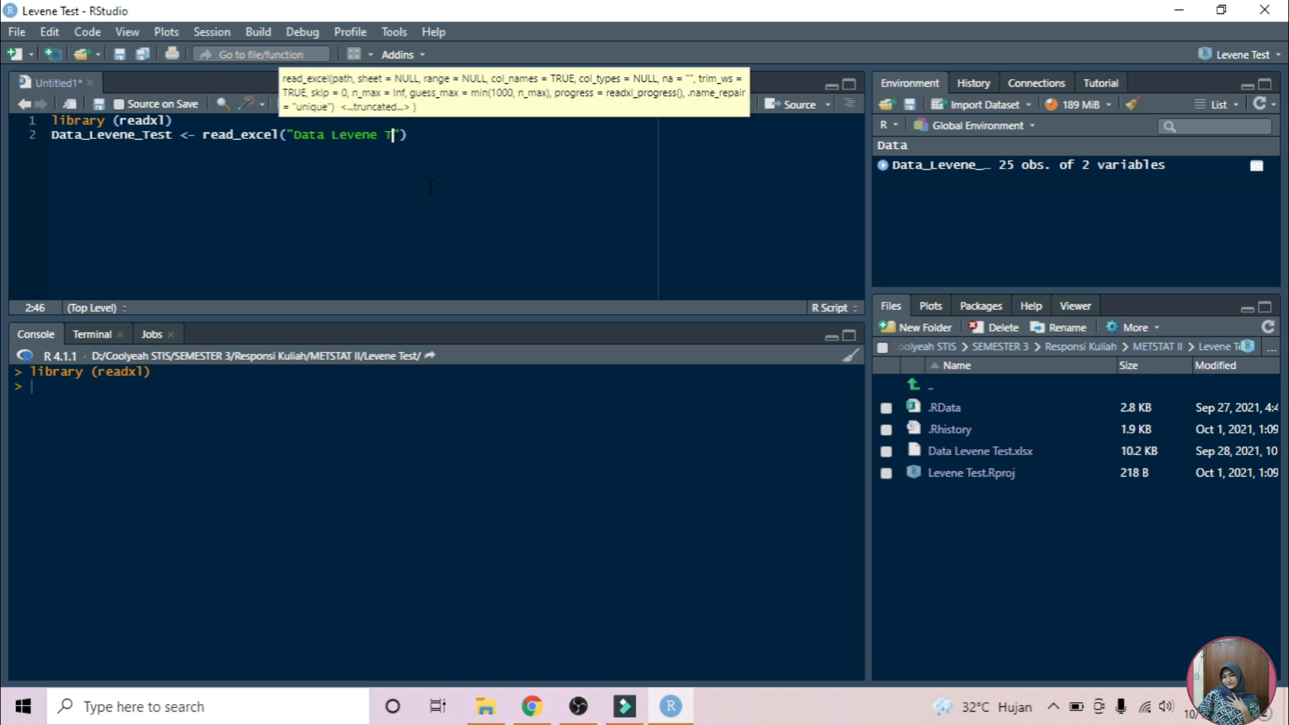
type(".xlsx")
key("Right")
key("Right")
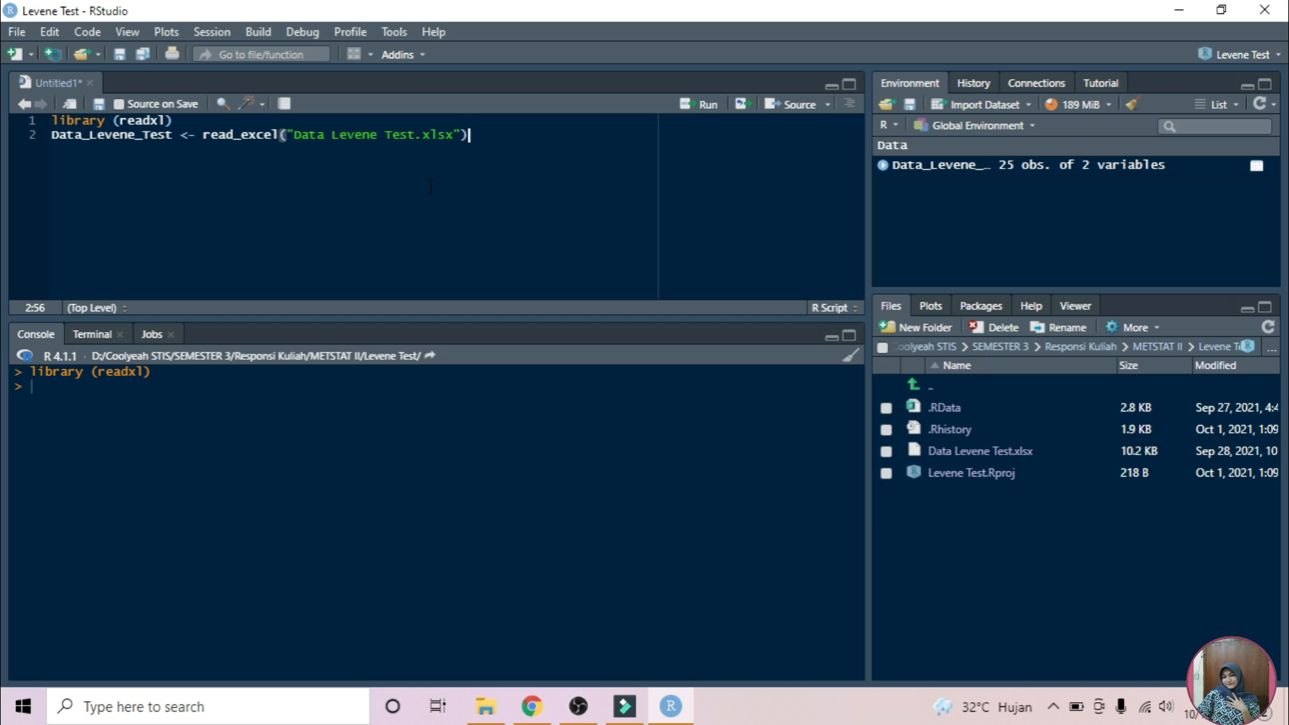
key("ctrl+Return")
- Add the line View (Data_Levene_Test) to the script, run it and look through the rows of the data table
type("View (")
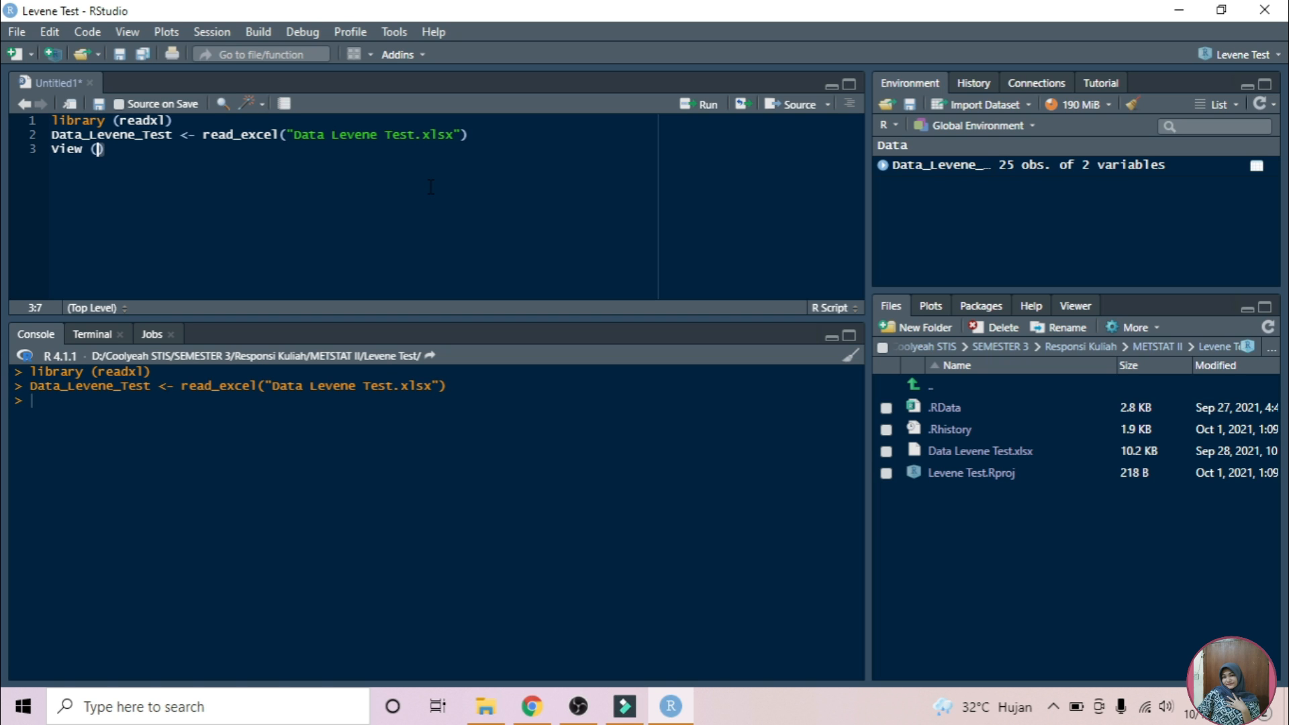
type("Data")
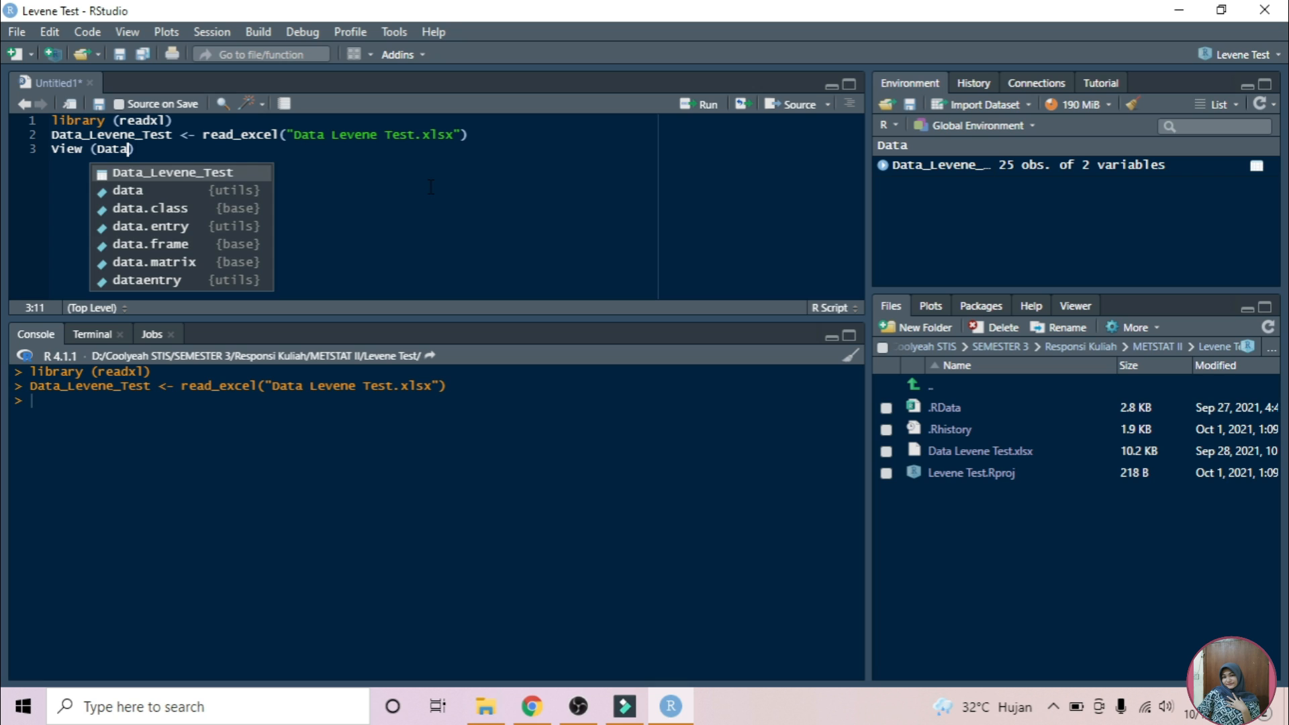
type("_")
left_click(239, 173)
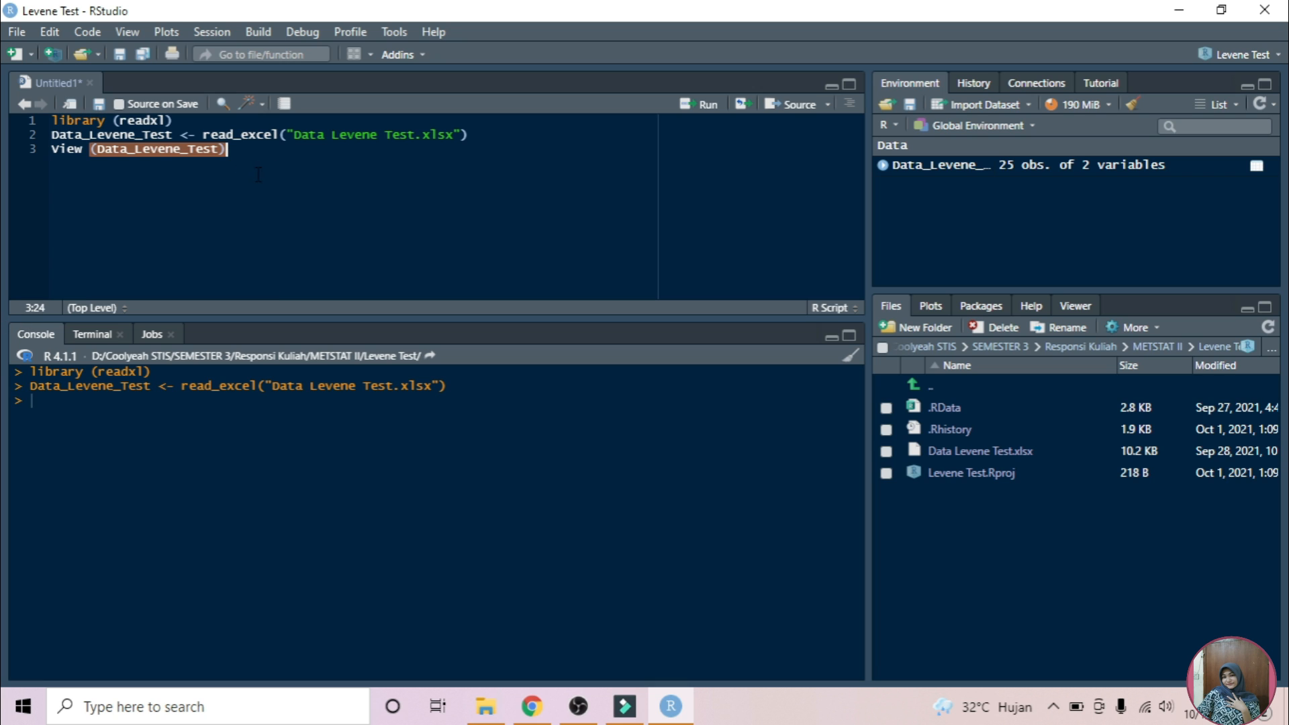
left_click(265, 159)
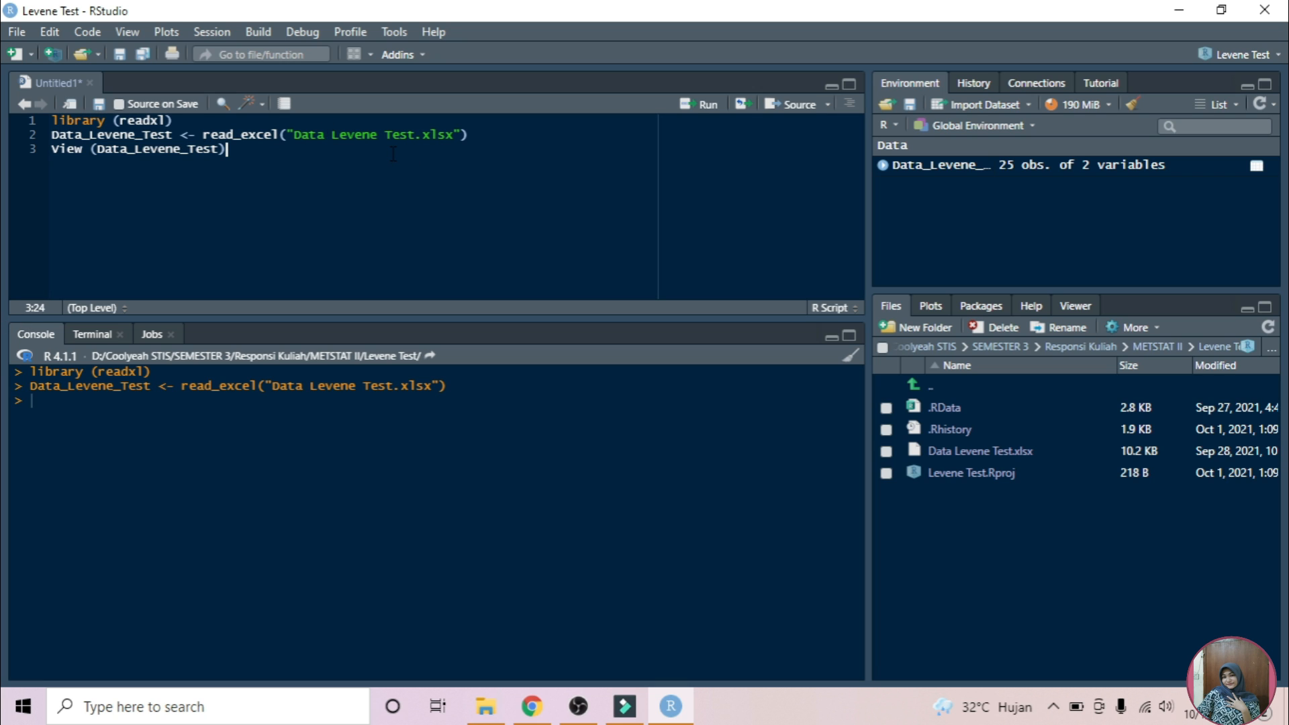
key("ctrl+Return")
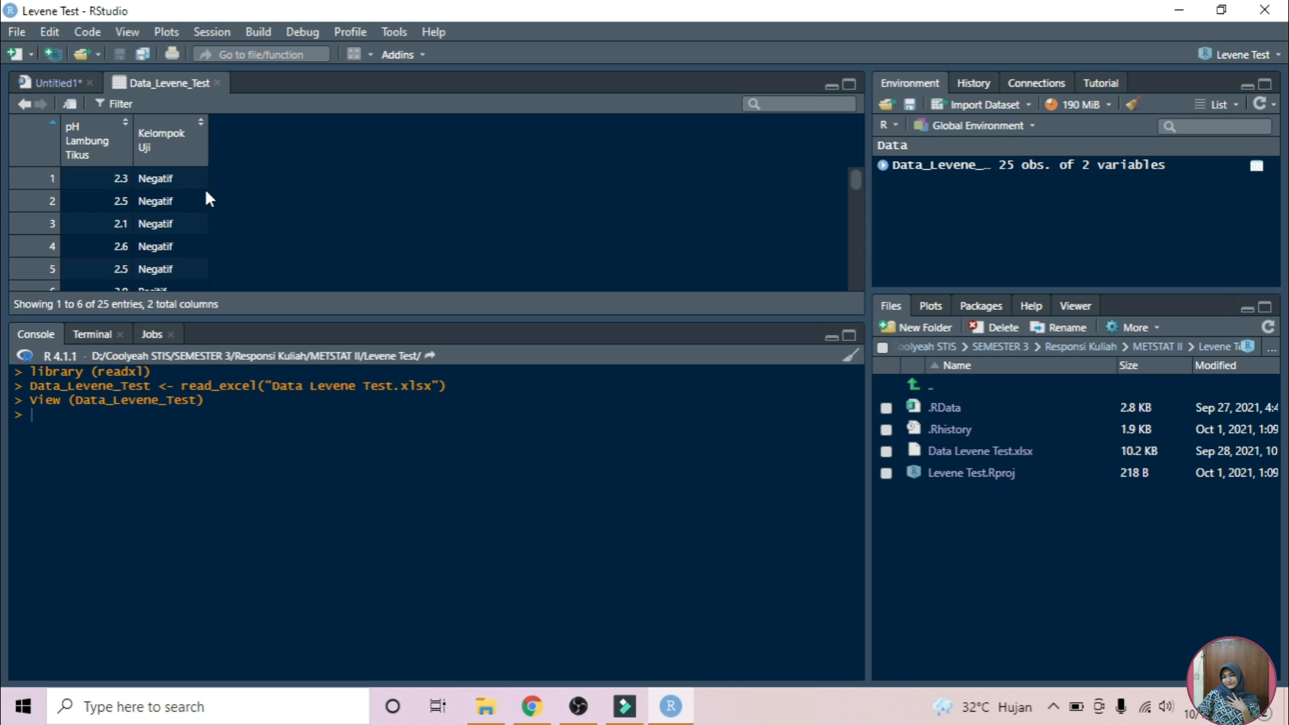
scroll(199, 204, "down", 3)
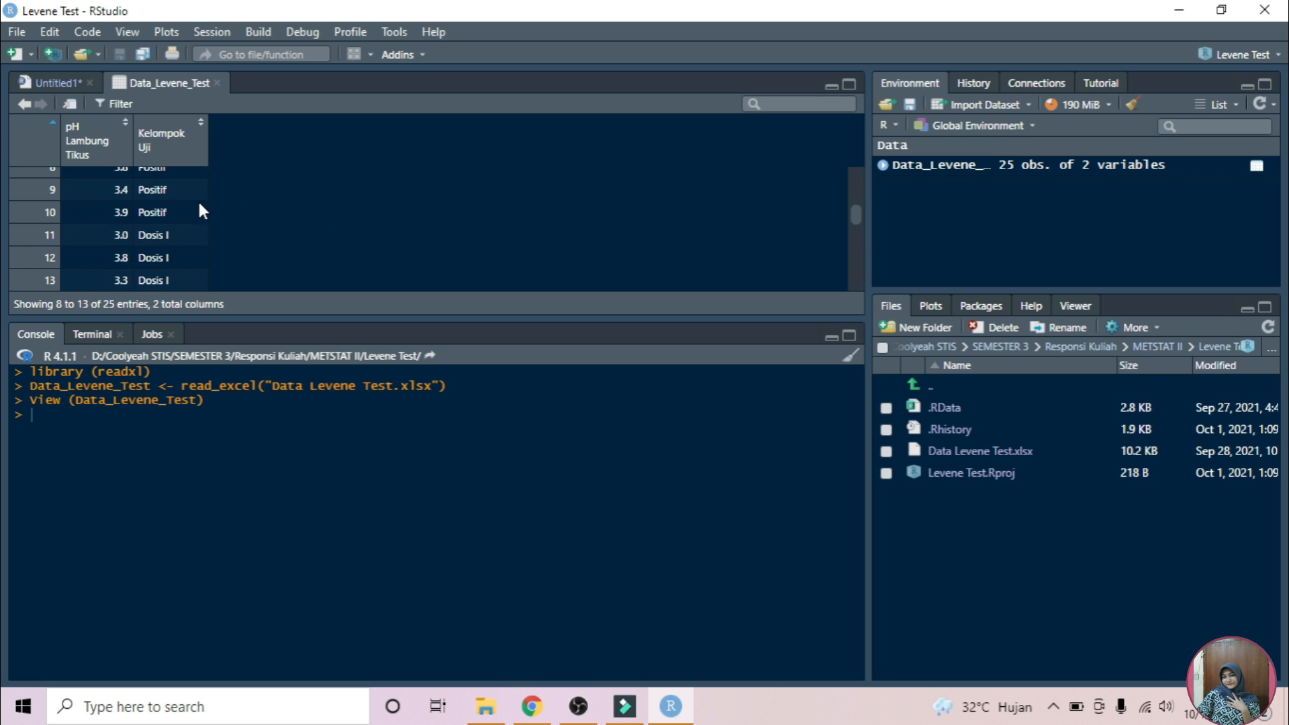
scroll(197, 199, "down", 2)
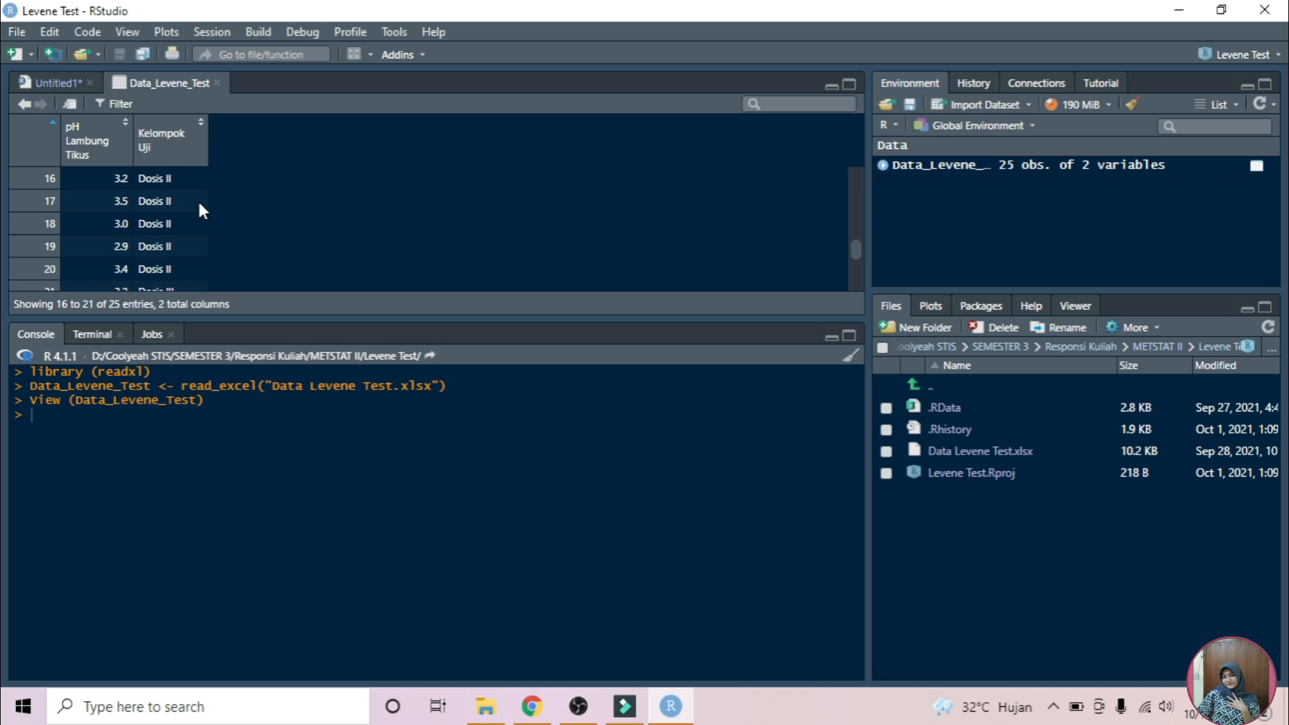
- Return to the script, write library(car) on line 4 and run it
left_click(80, 82)
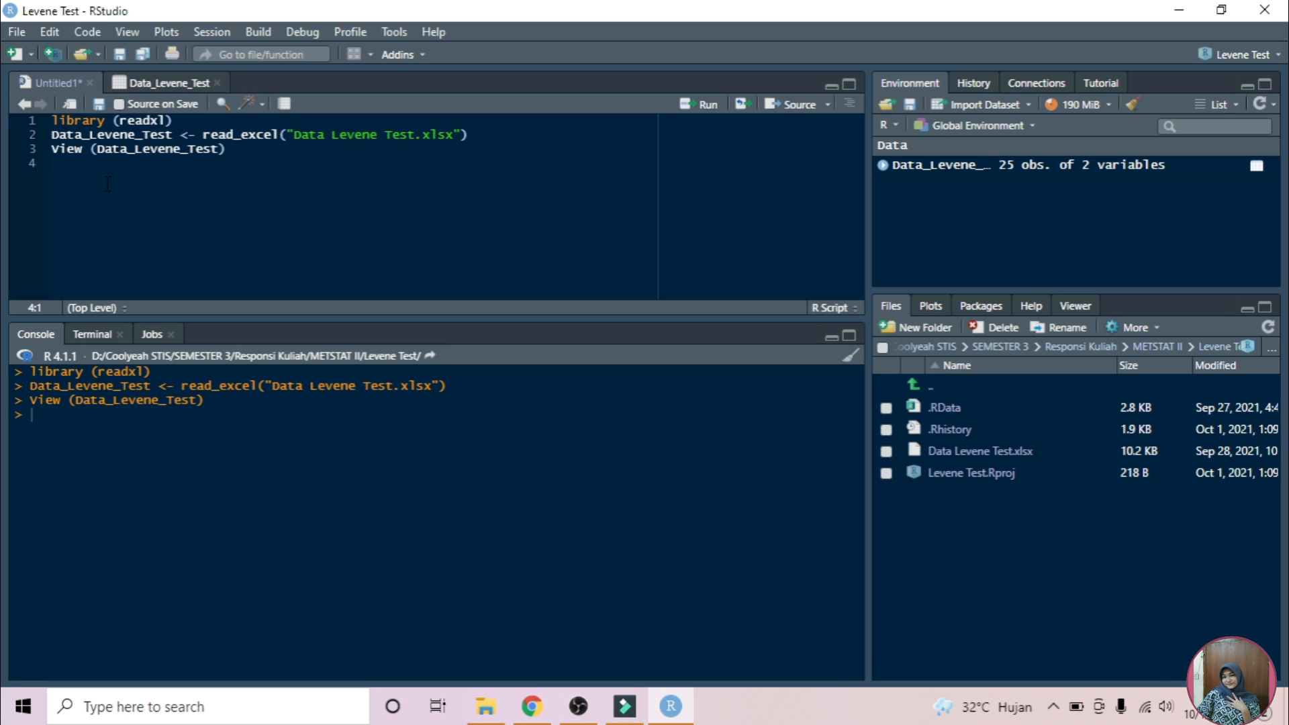
type("library(car")
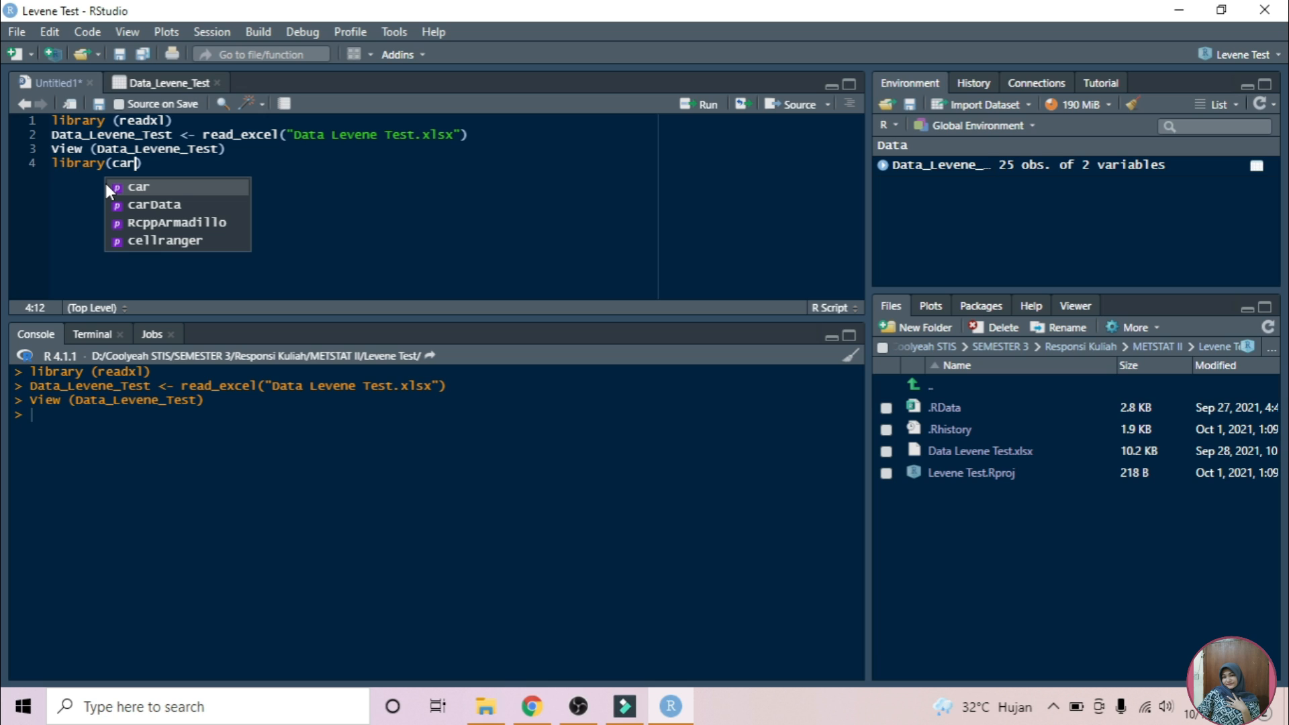
type(")")
key("ctrl+Return")
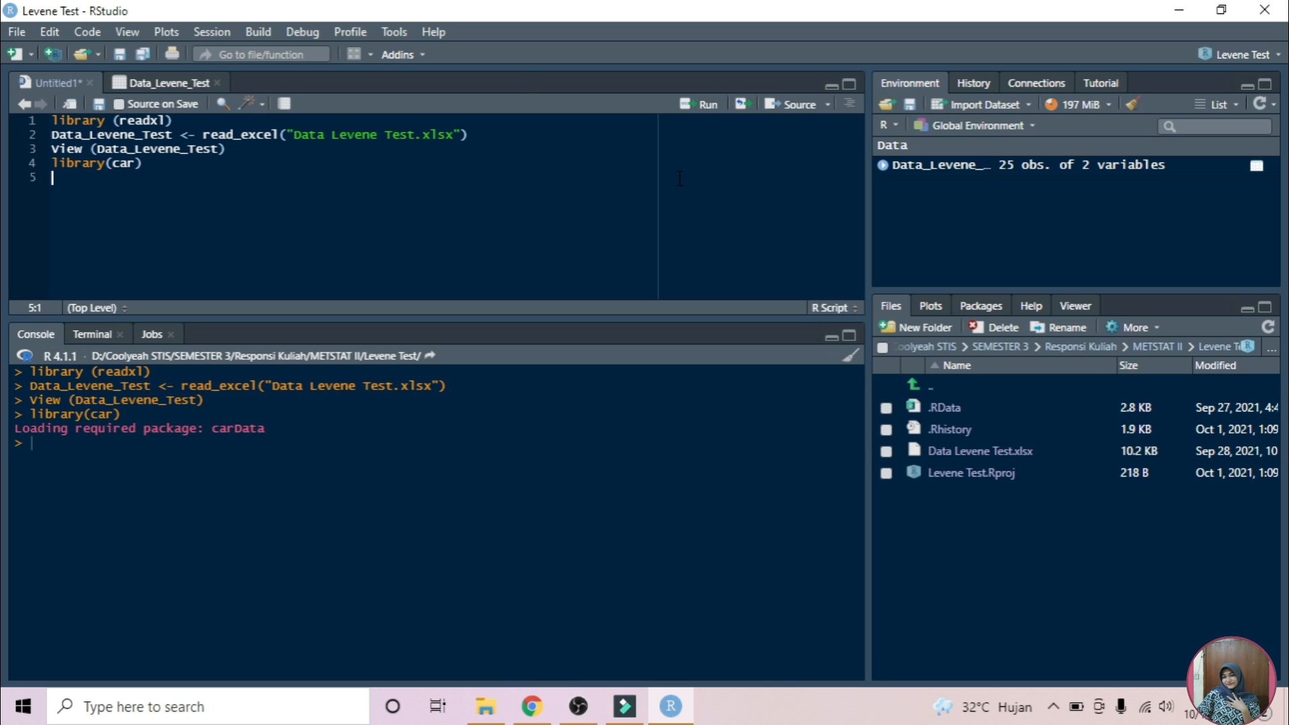
left_click(984, 306)
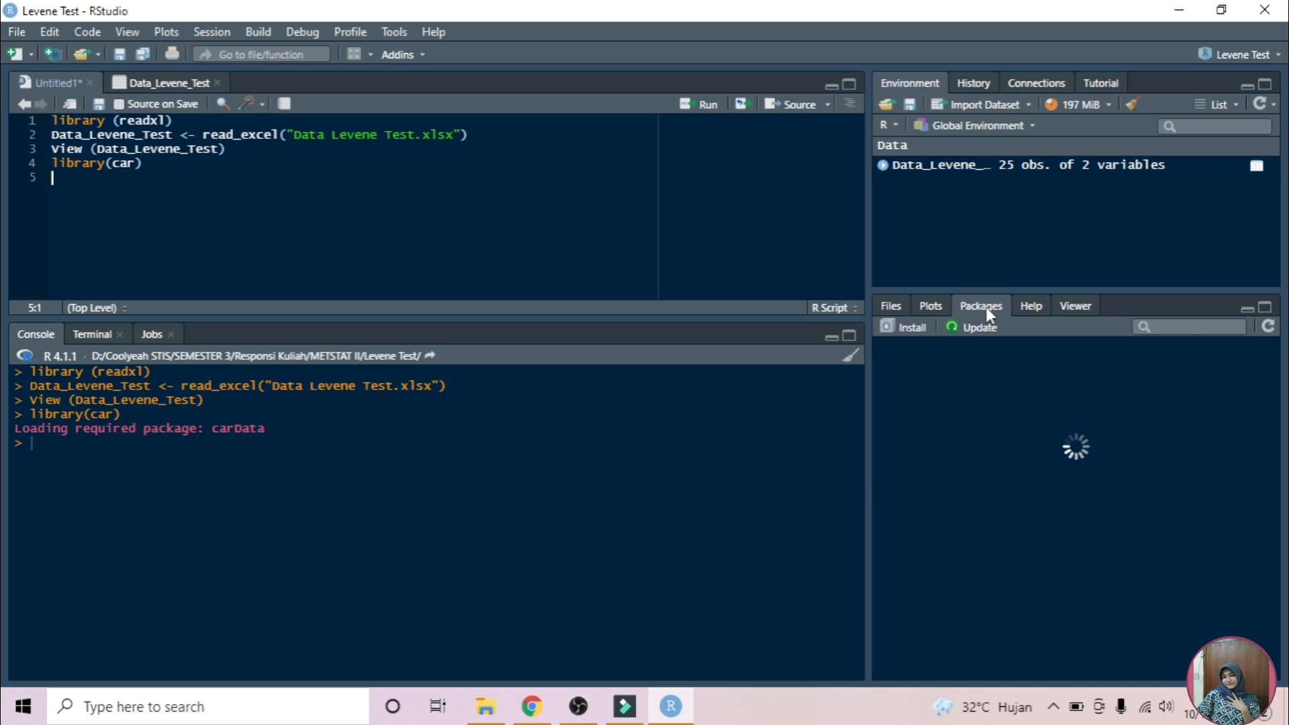
left_click(910, 325)
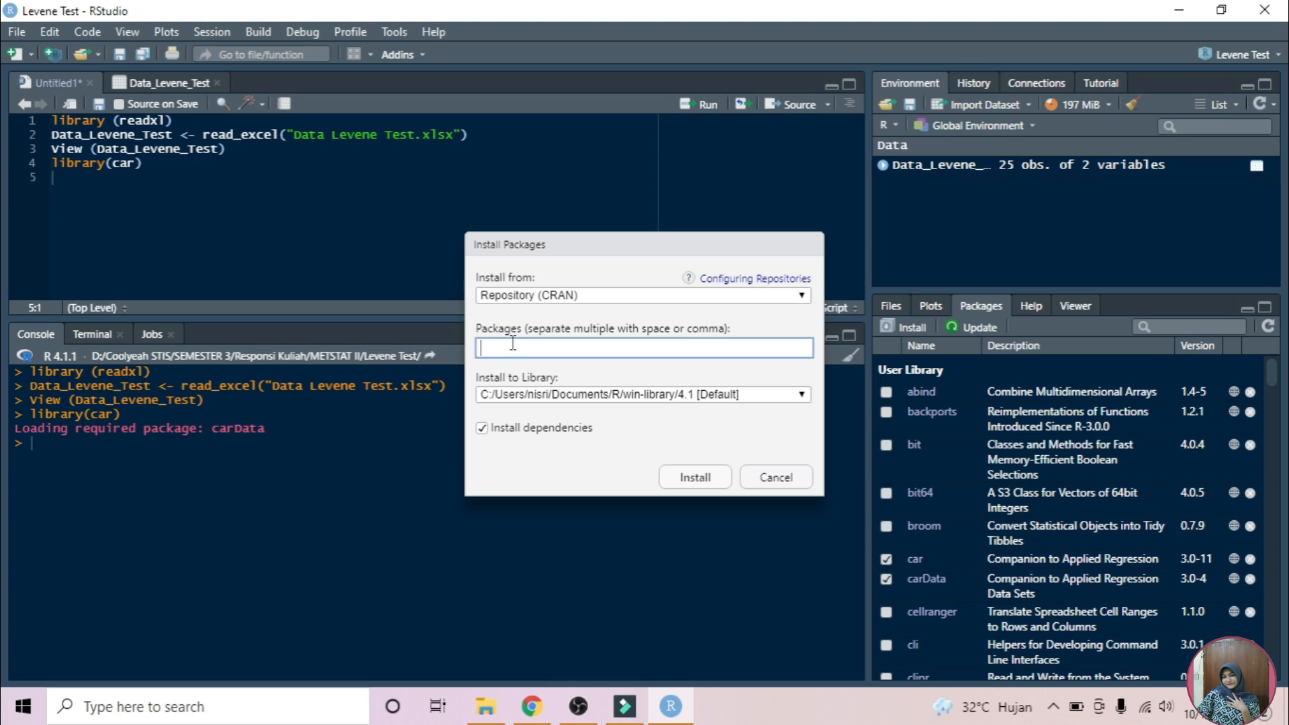
type("car")
left_click(629, 445)
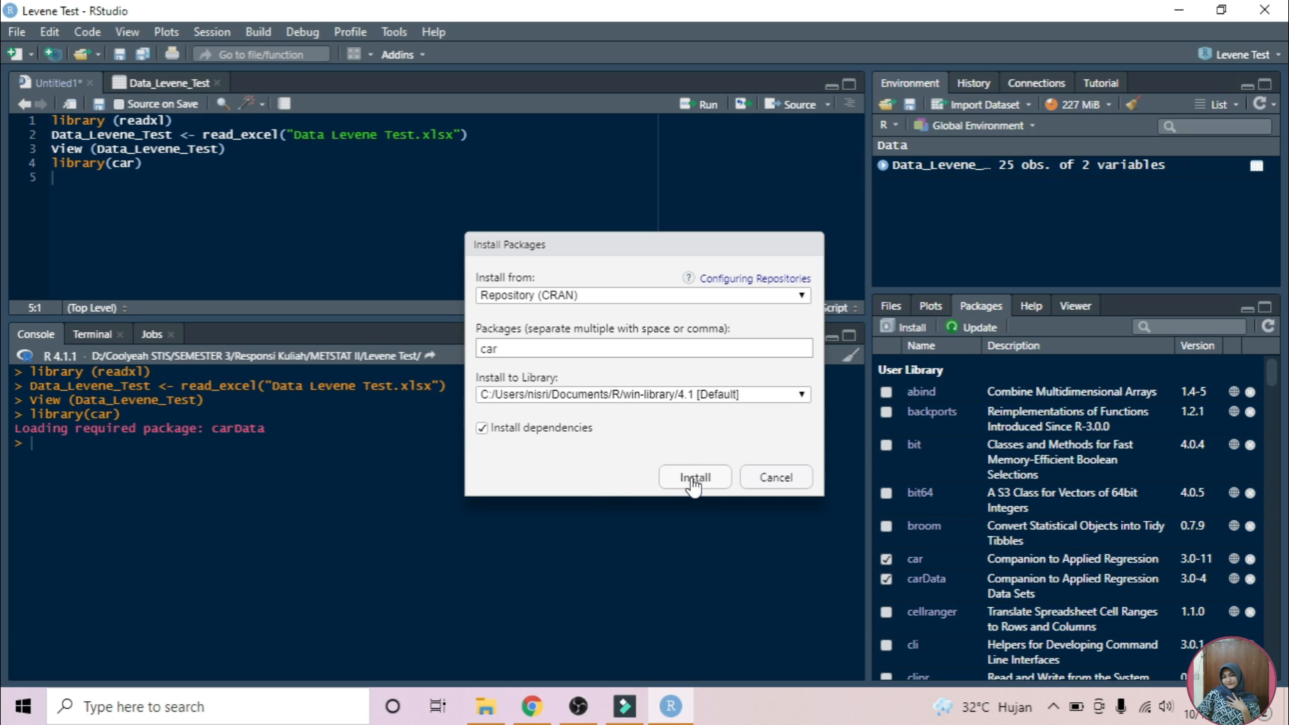
left_click(775, 477)
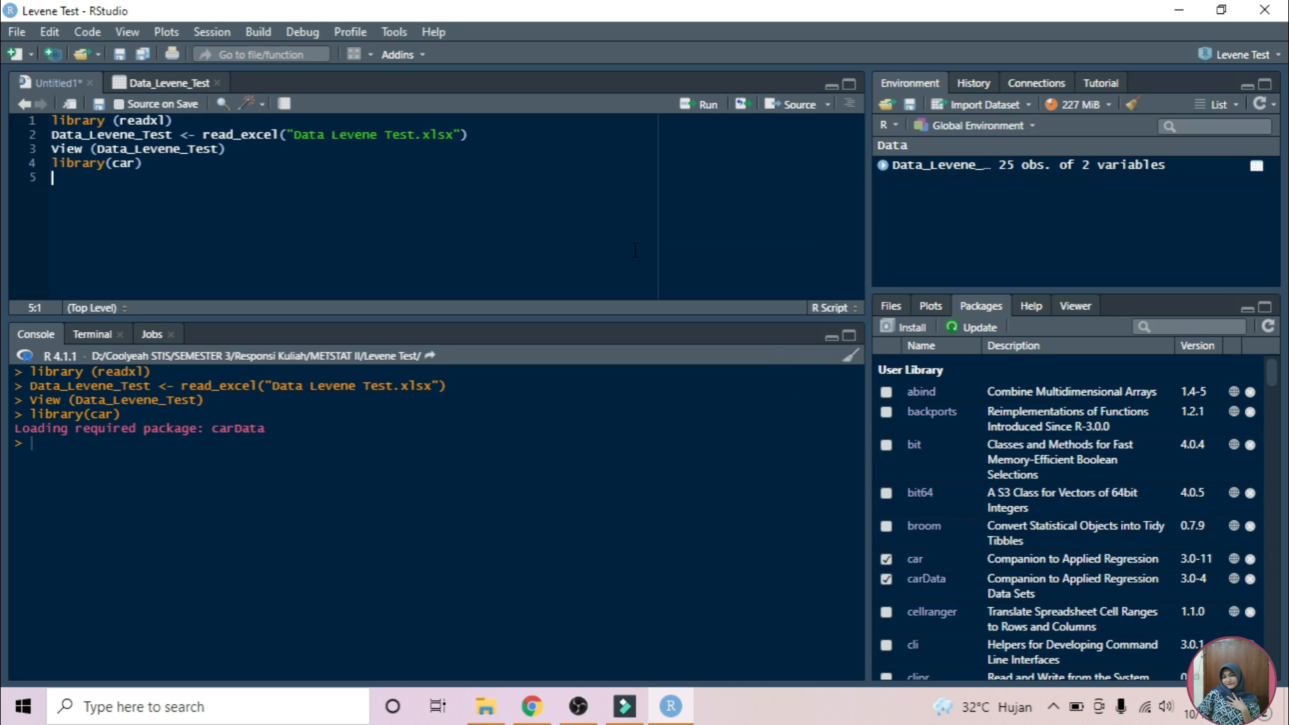
- On line 5, write a leveneTest call with the `pH Lambung Tikus` and `Kelompok Uji` columns of Data_Levene_Test as its arguments
type("leveneTest(Data")
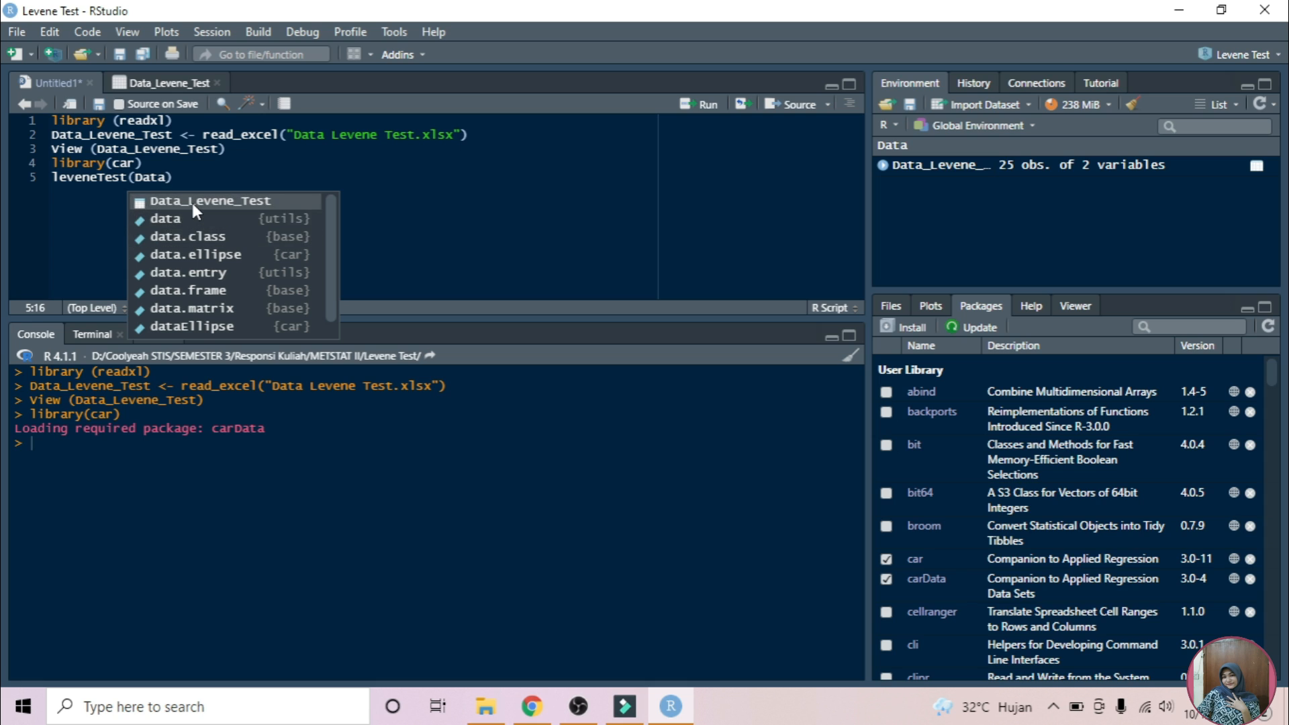
key("Return")
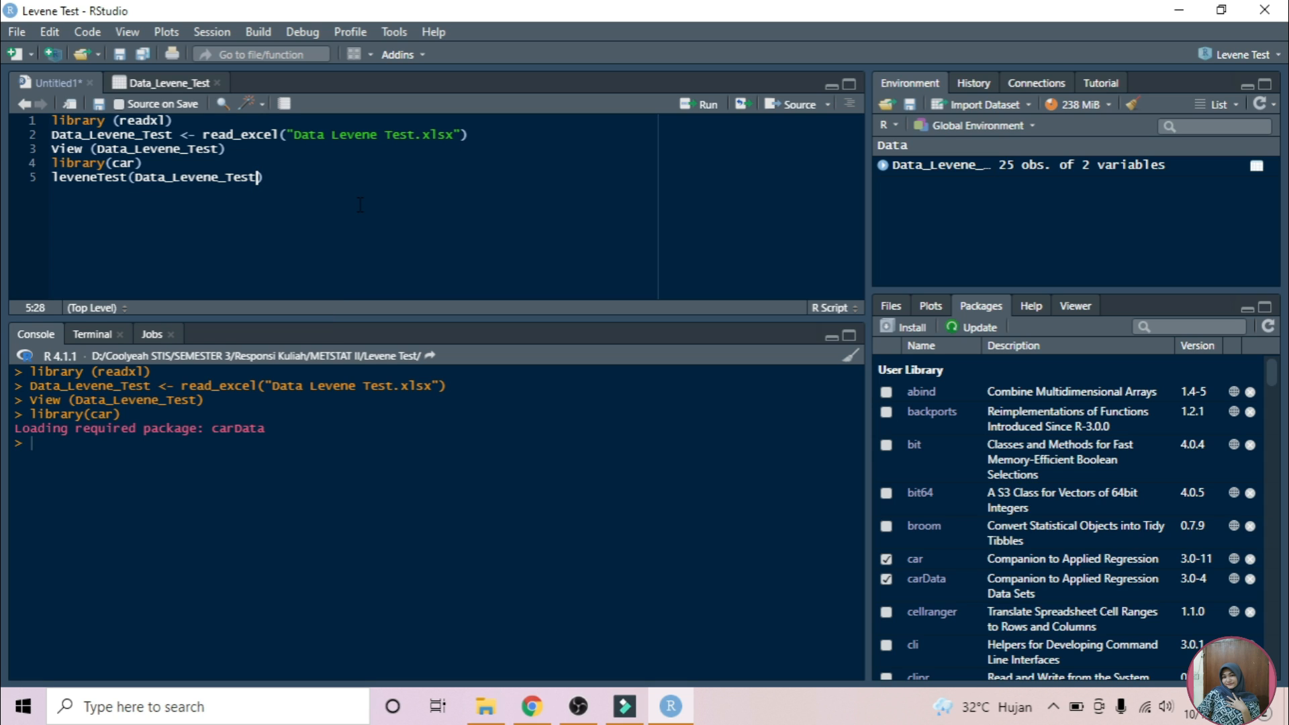
type("$")
key("Return")
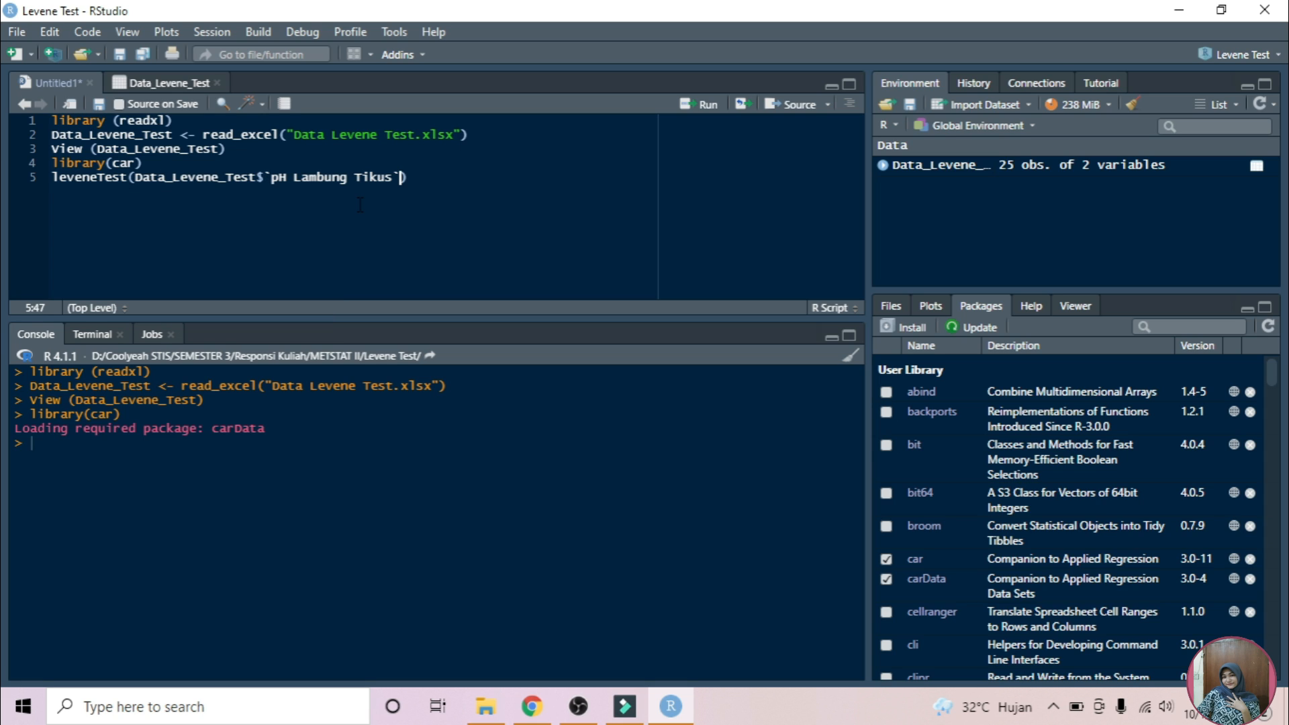
type(",Data")
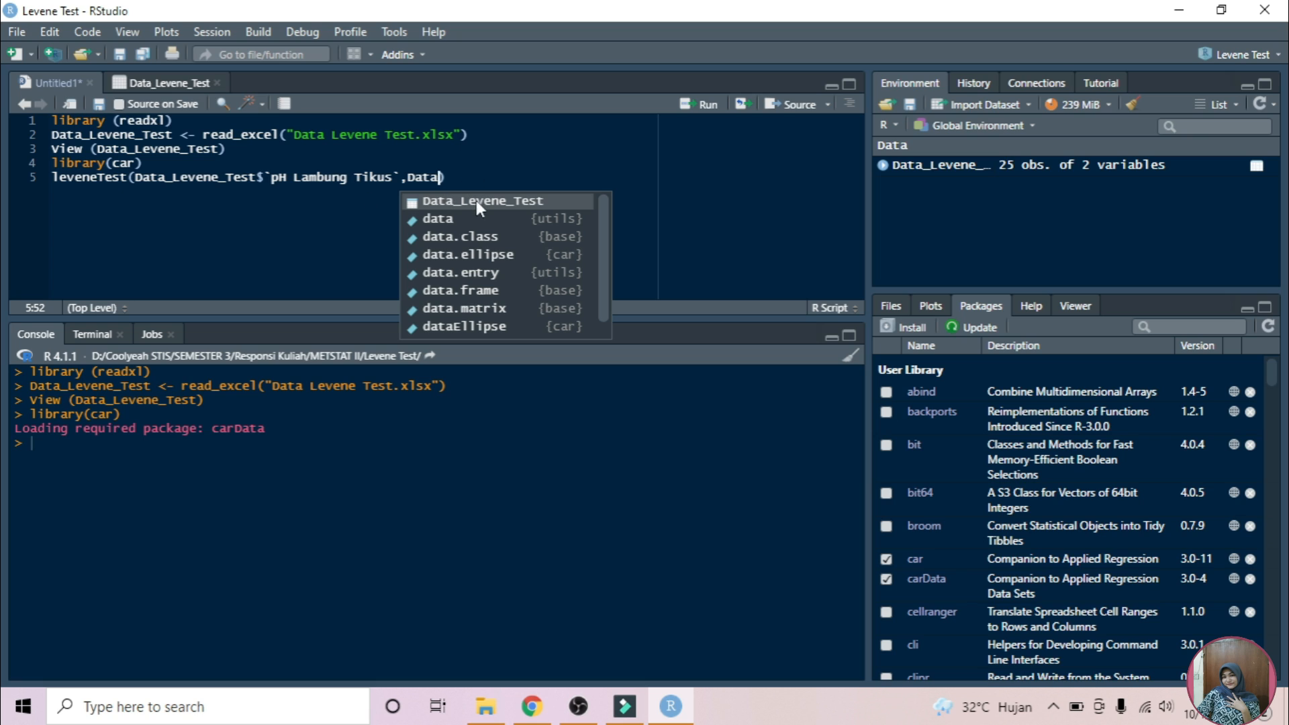
left_click(477, 200)
type("$")
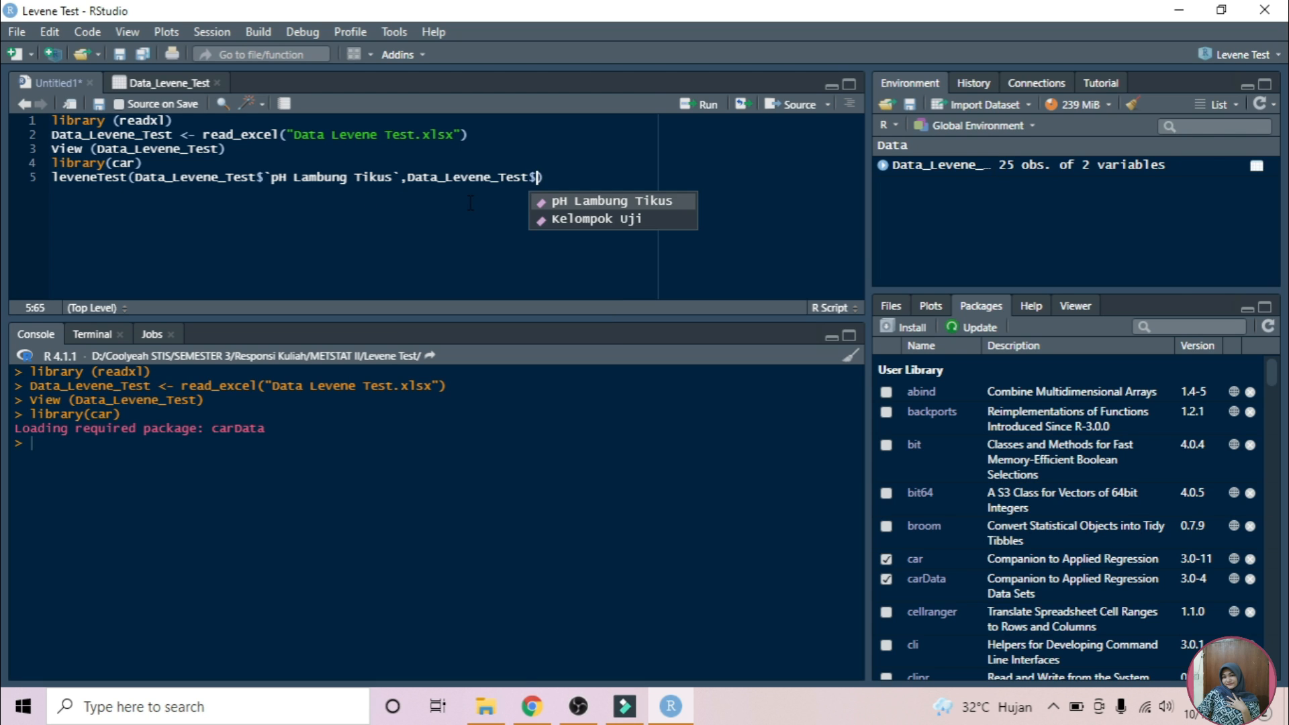
left_click(556, 216)
- Complete the leveneTest call with center=mean, run it and highlight the p-value in the console output
type(",center")
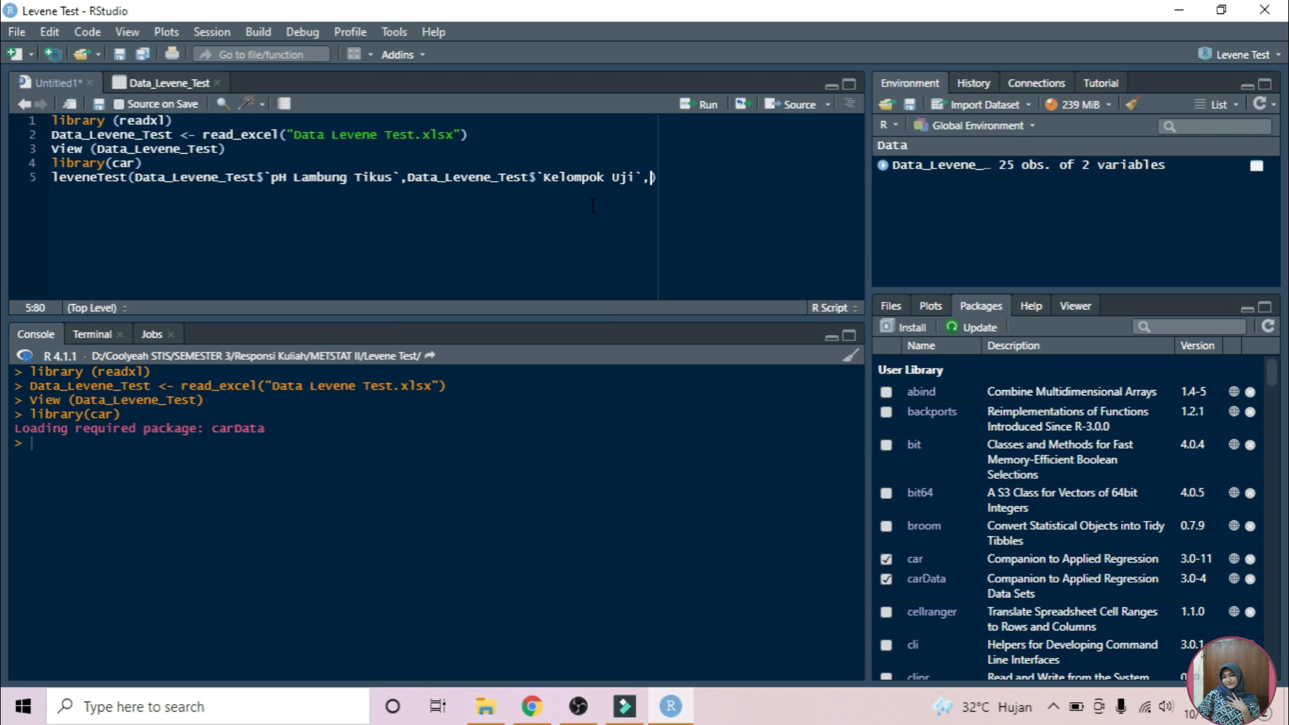
type("=mean")
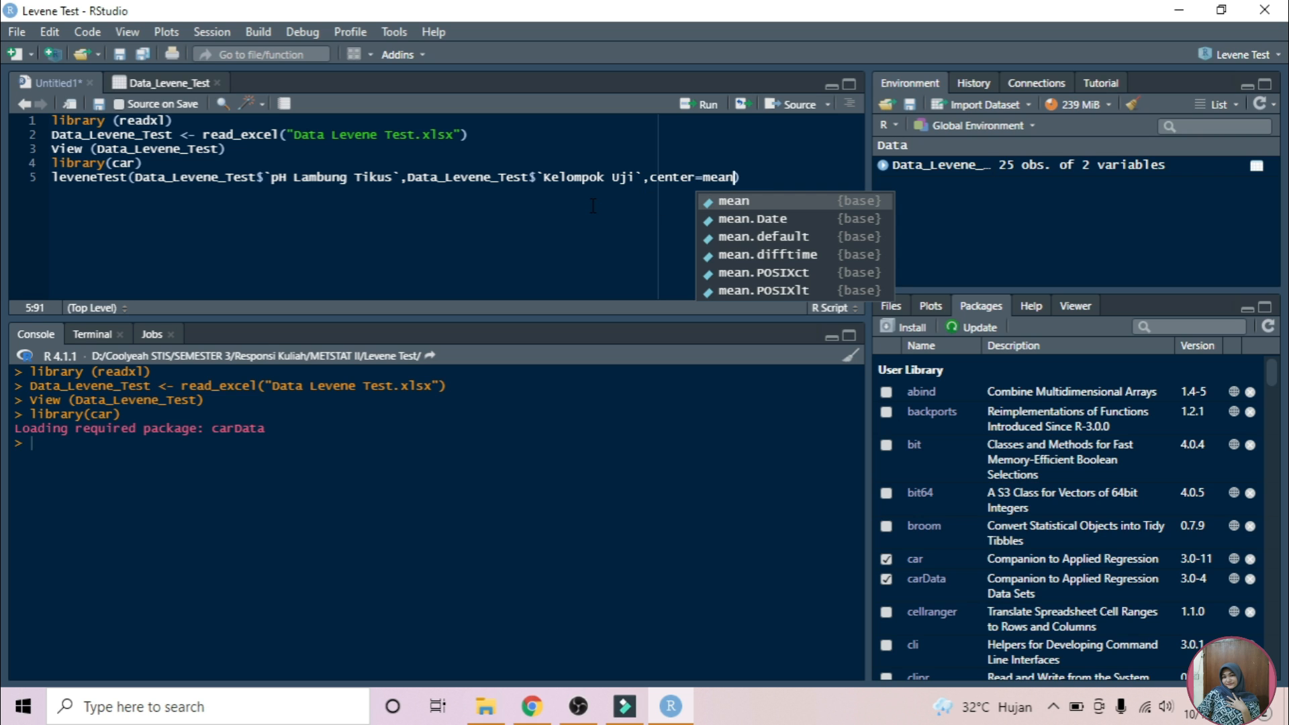
type(")")
key("ctrl+Return")
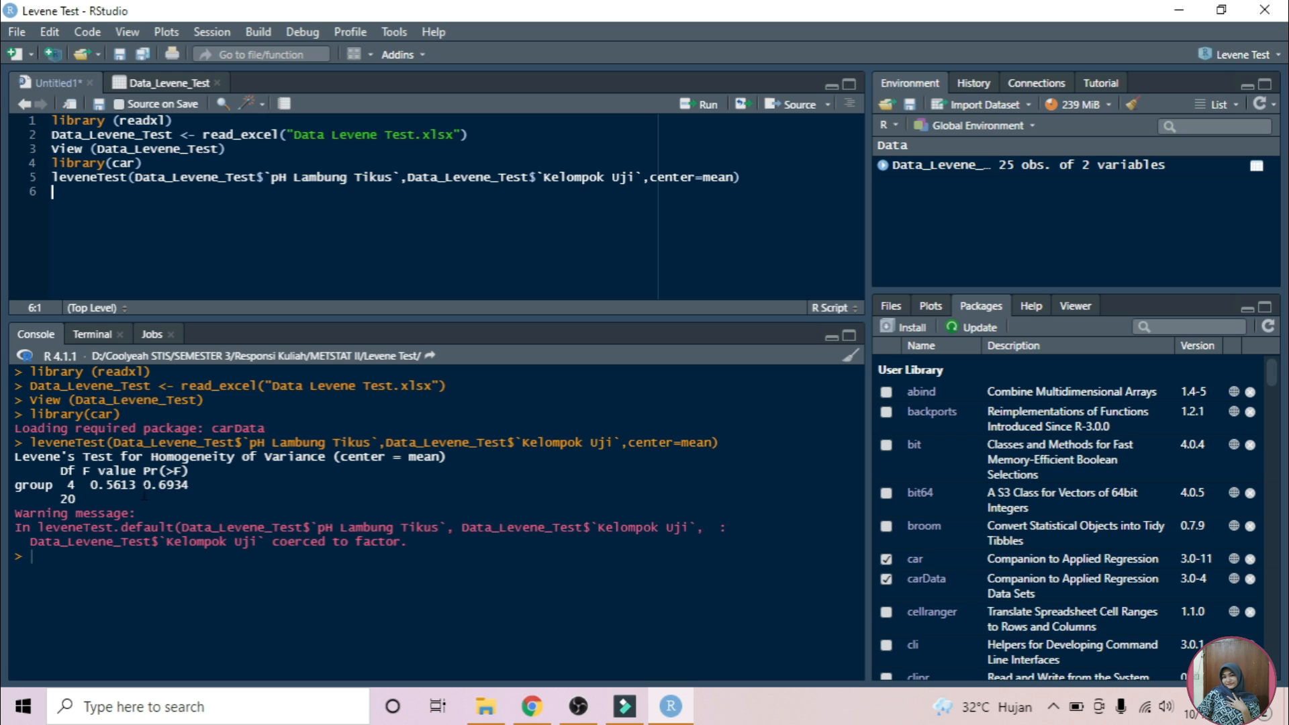
left_click_drag(143, 485, 190, 485)
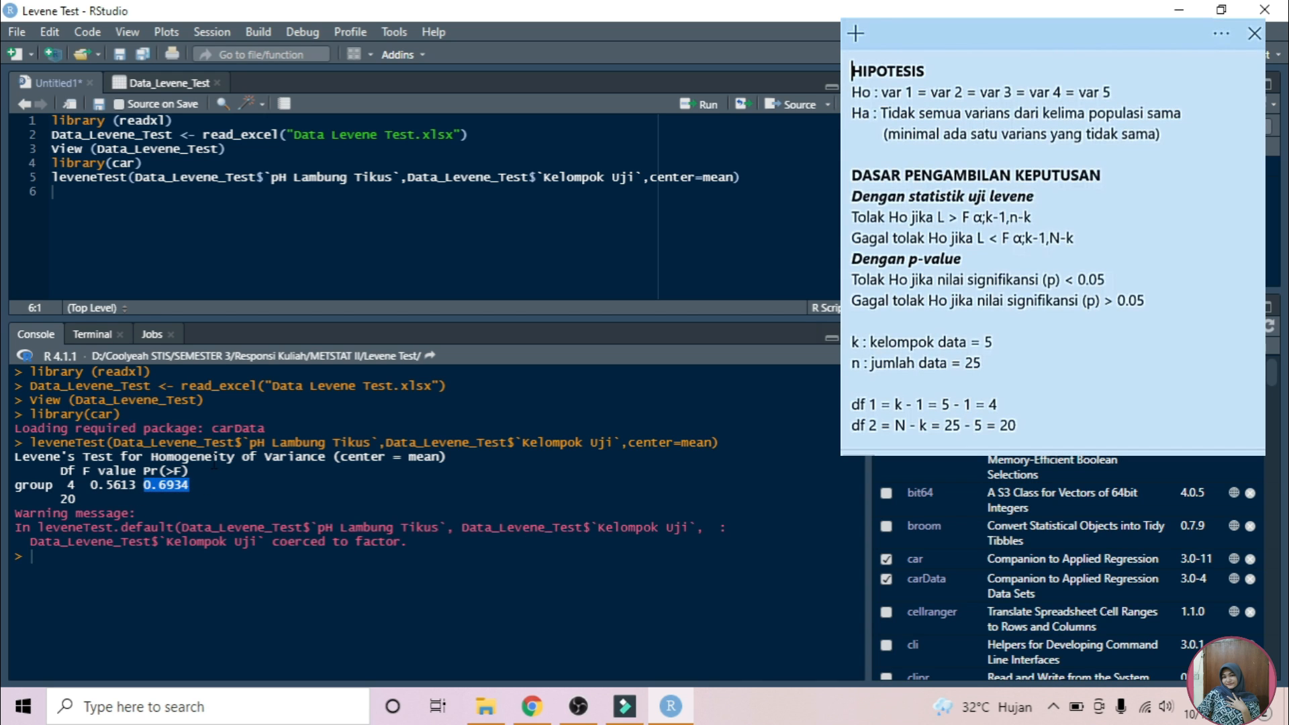